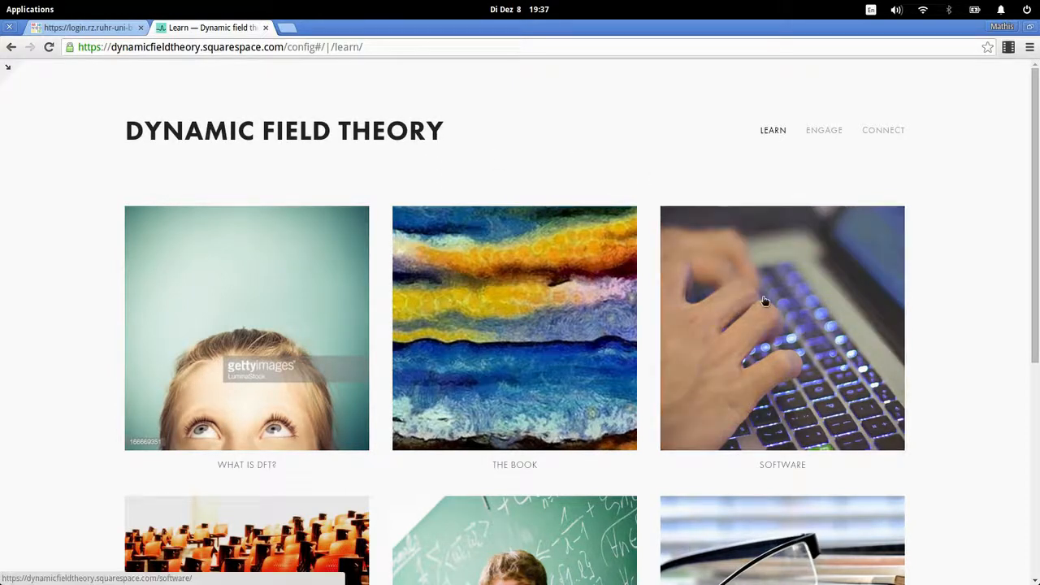
Step: Open the Cosivina setup page from the Software section of the Dynamic Field Theory website
left_click(765, 301)
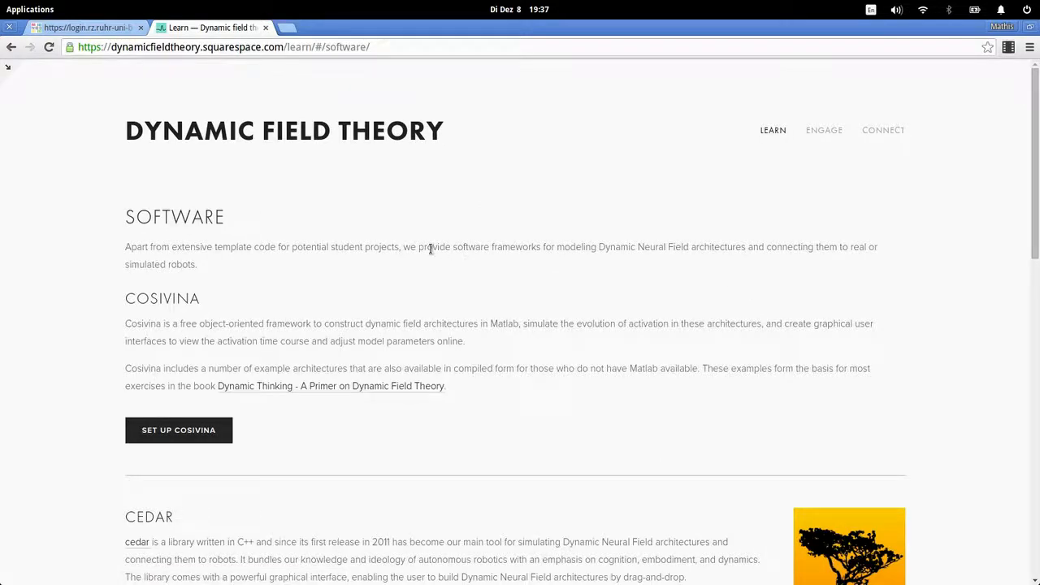
scroll(418, 290, "down", 3)
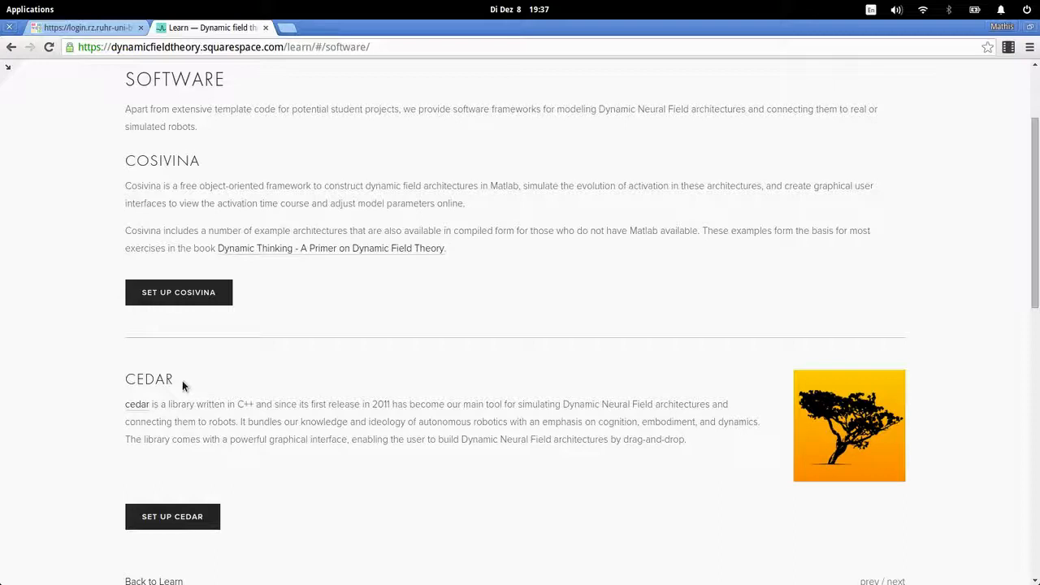
scroll(288, 312, "up", 1)
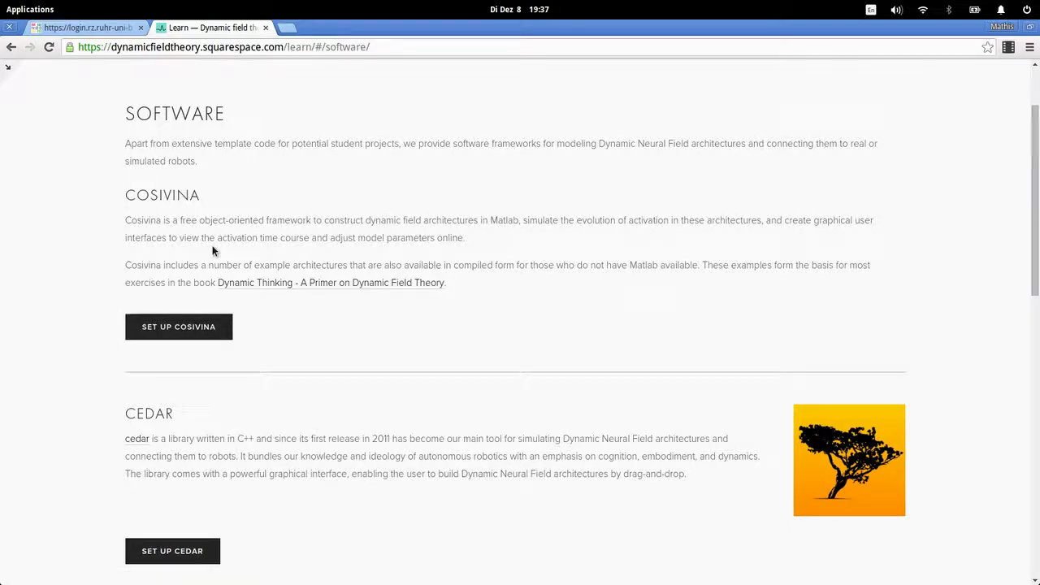
left_click(187, 335)
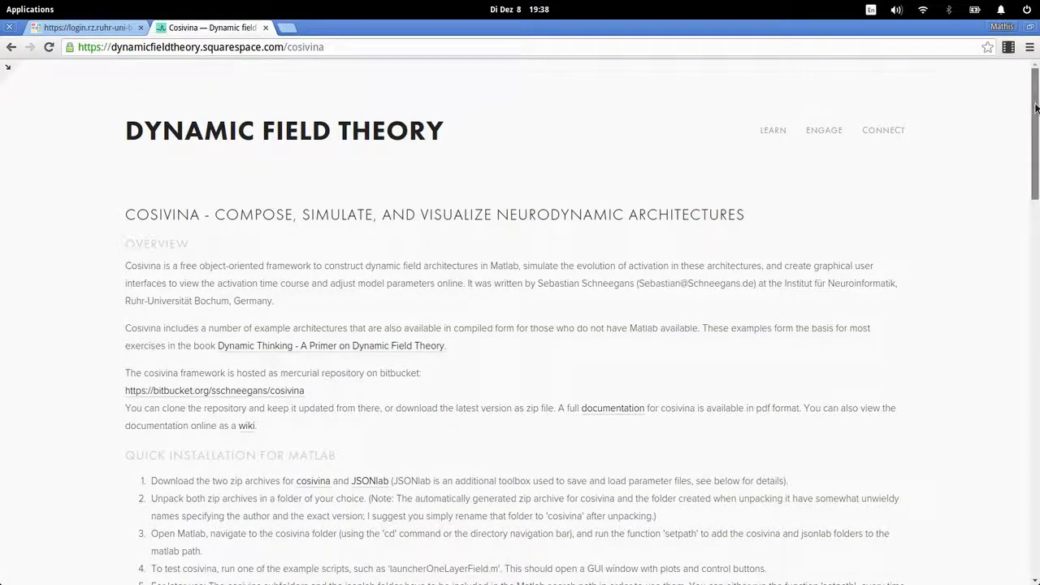
Step: Save the cosivina zip archive linked under Quick Installation for Matlab into the source folder
left_click_drag(1034, 107, 1035, 178)
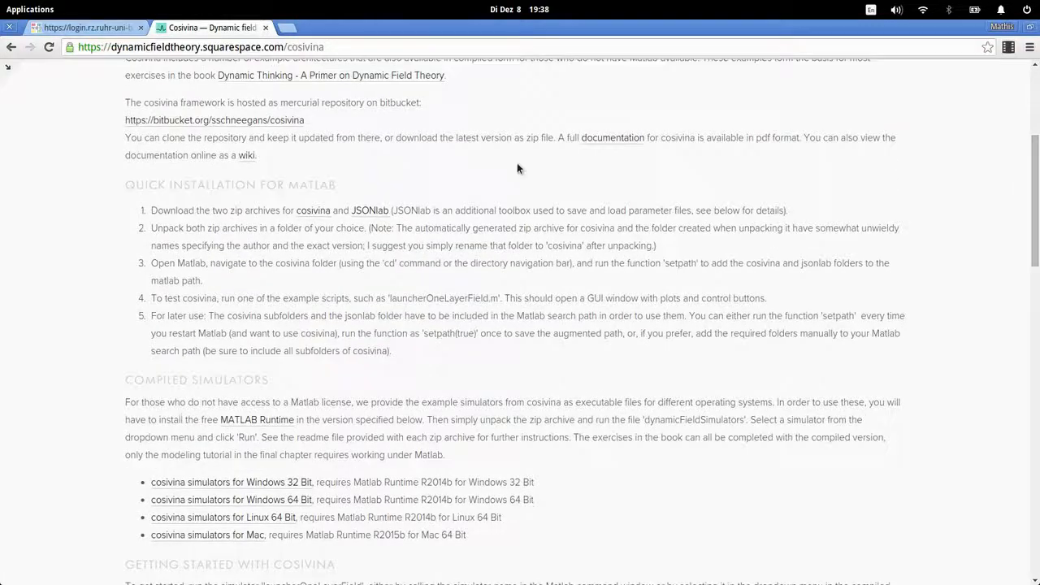
left_click_drag(130, 187, 349, 185)
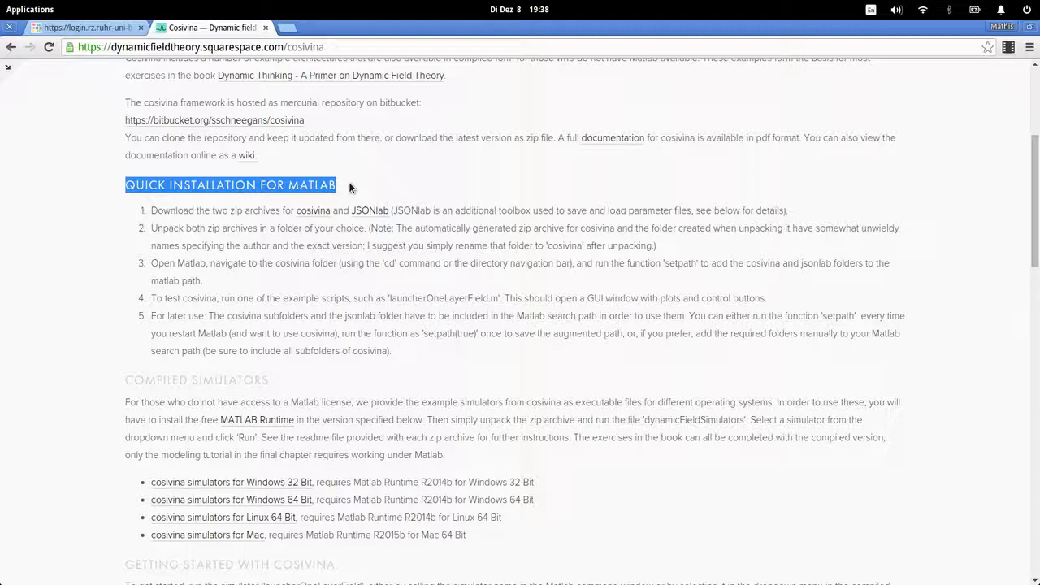
left_click(349, 188)
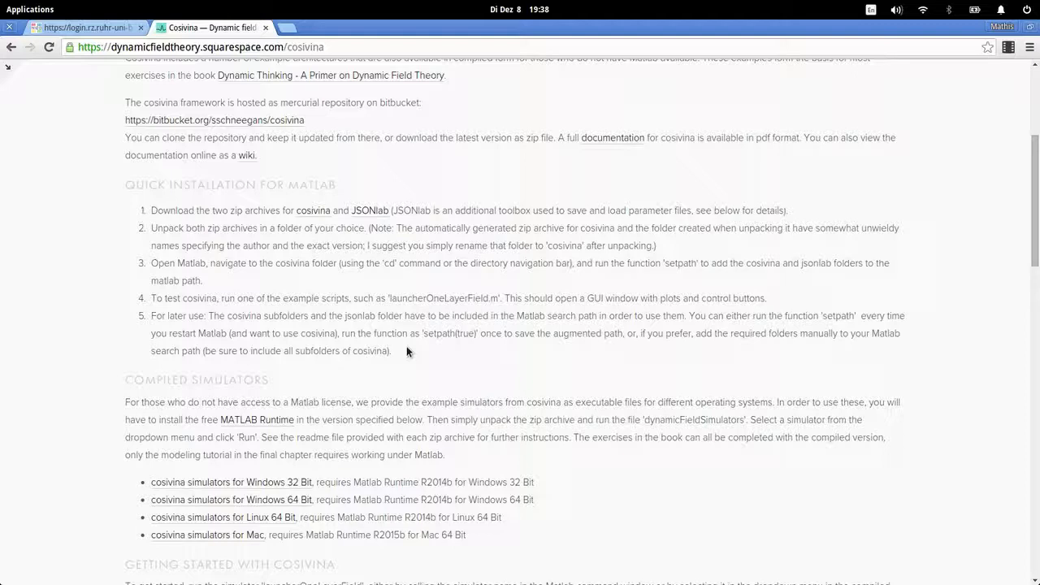
scroll(406, 351, "down", 3)
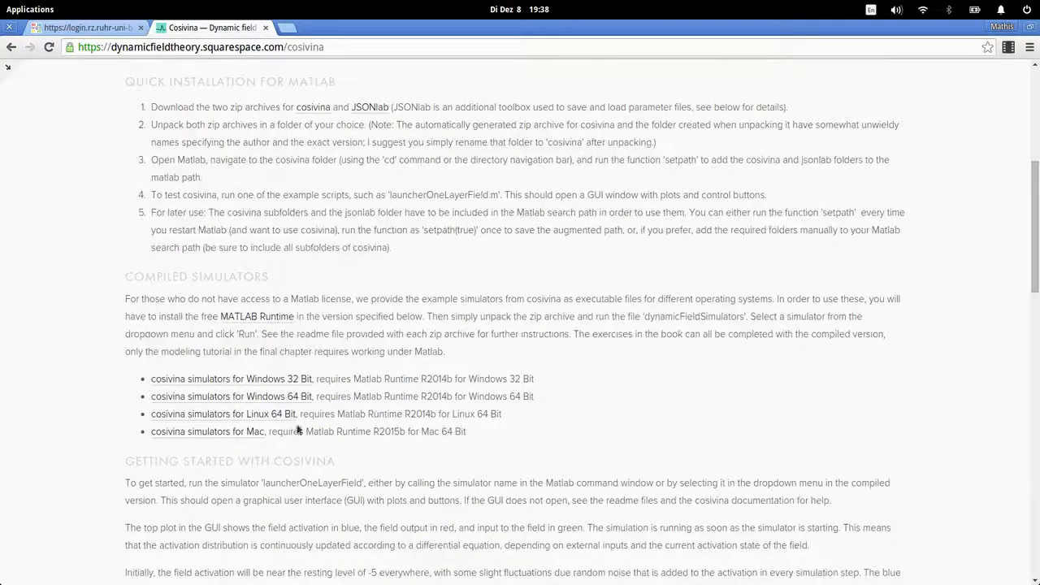
scroll(392, 318, "up", 4)
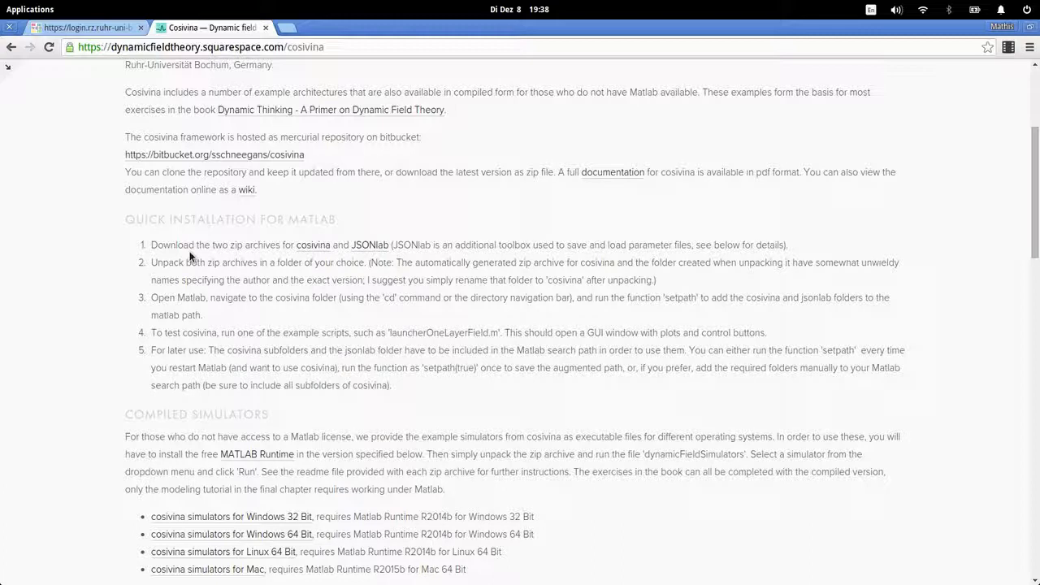
right_click(314, 248)
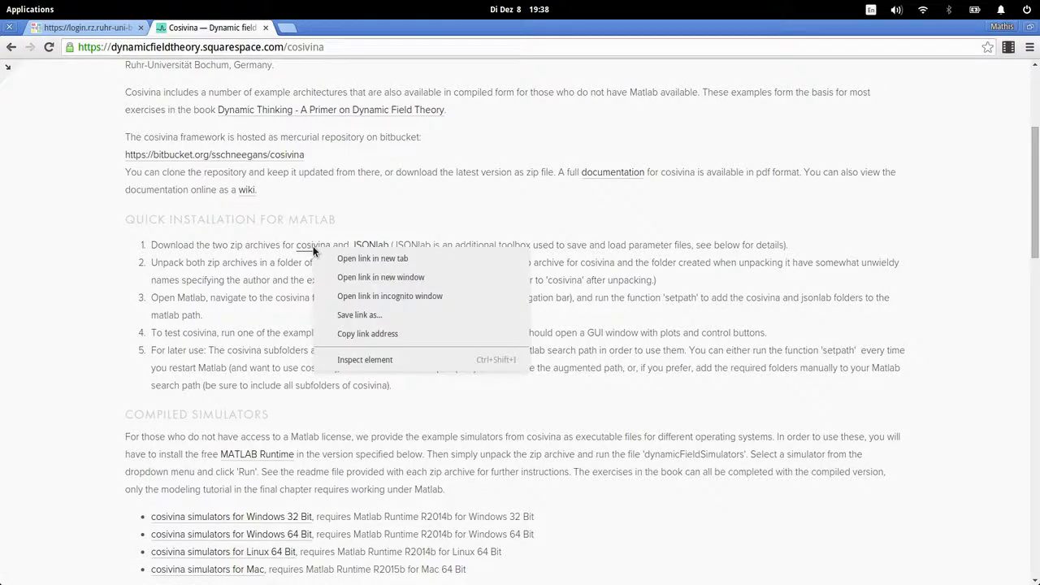
left_click(352, 322)
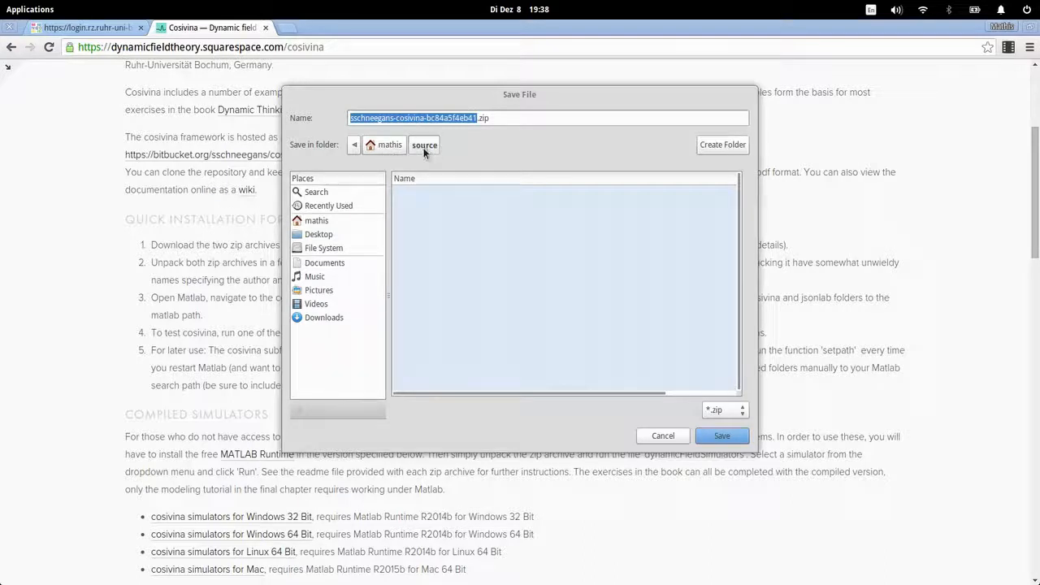
left_click(717, 437)
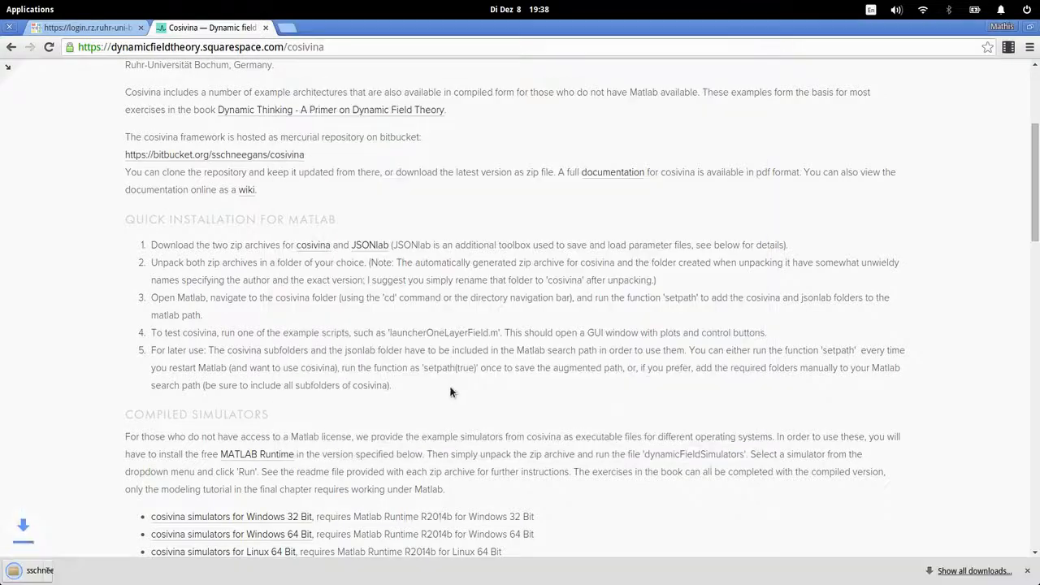
Step: Save the linked JSONlab archive as jsonlab-1.1.zip in the source folder
right_click(372, 246)
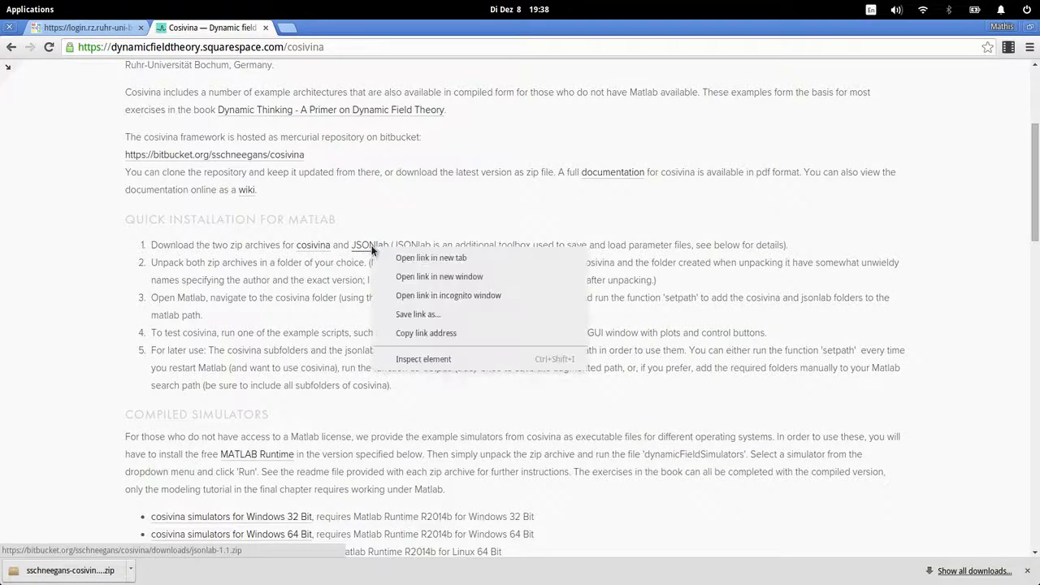
left_click(413, 316)
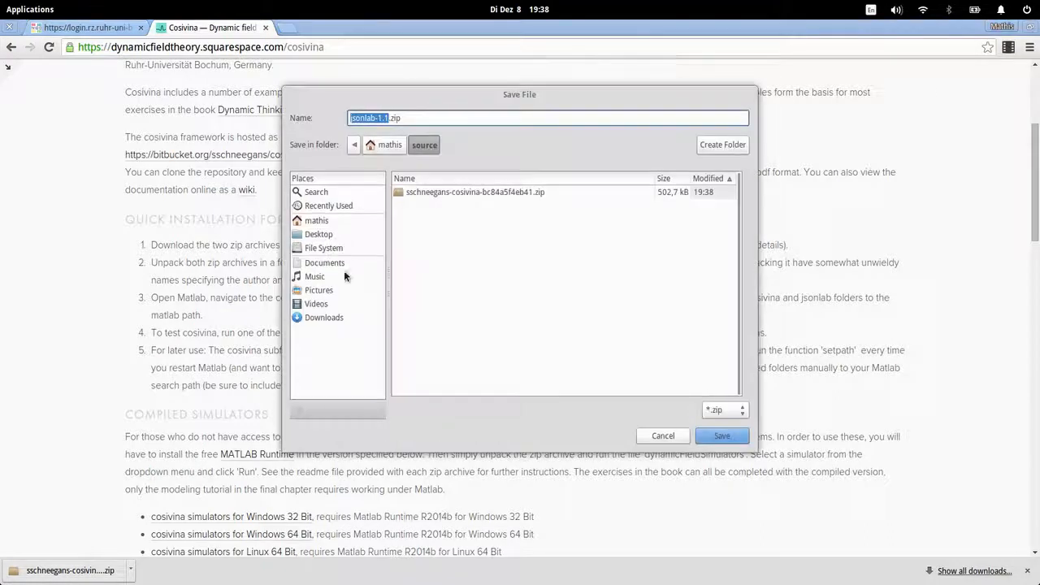
left_click(721, 438)
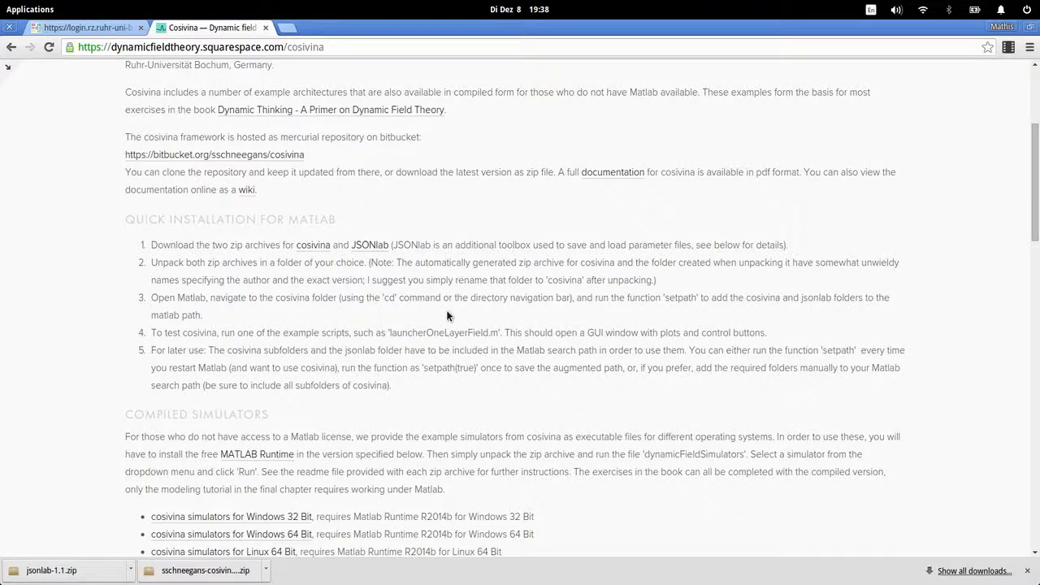
Step: Switch to the file manager, close the open picture folders and open the source folder in the home directory
mouse_move(443, 569)
left_click(485, 563)
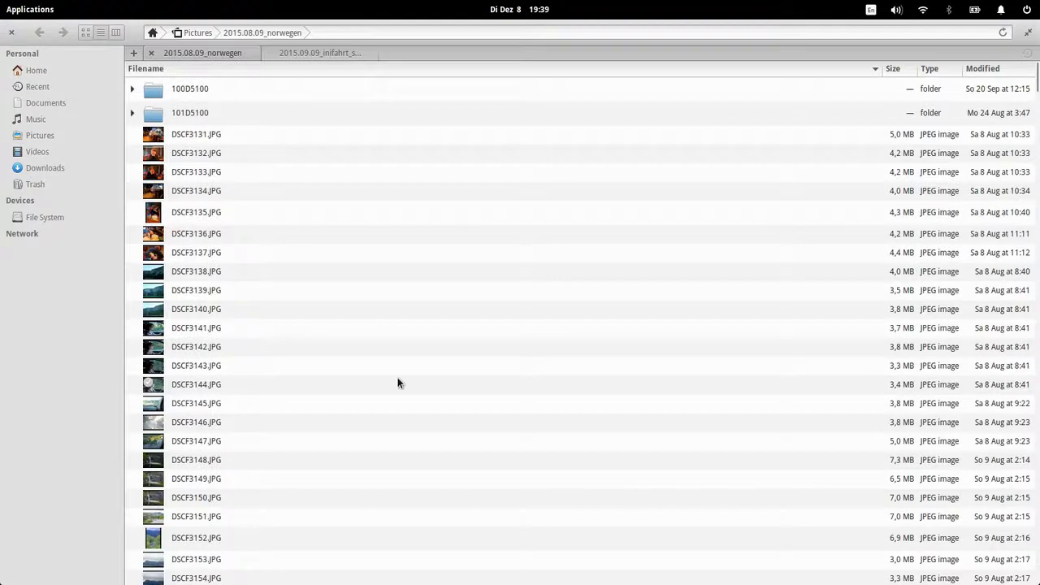
left_click(150, 53)
left_click(150, 53)
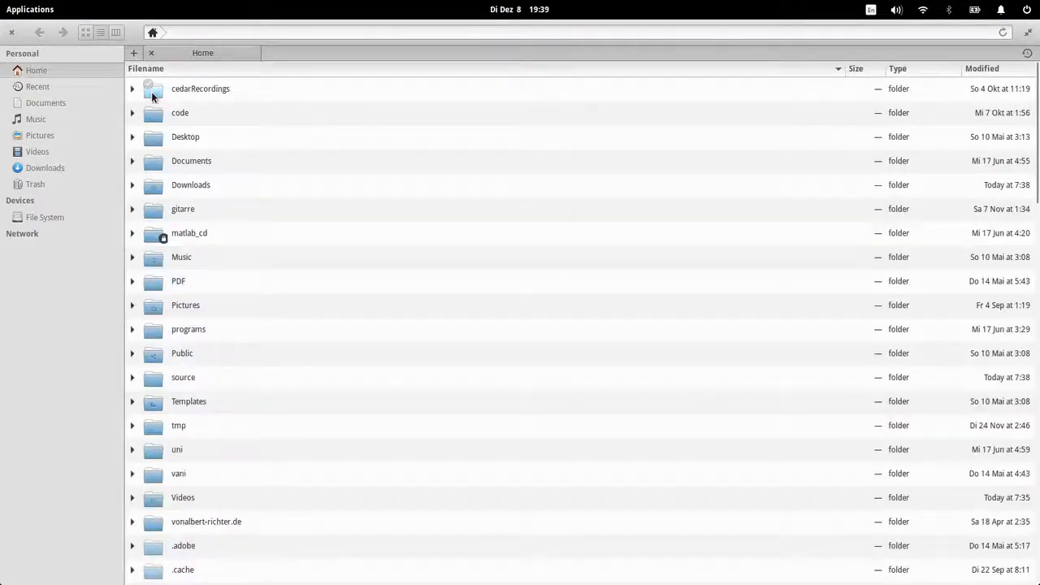
left_click(180, 377)
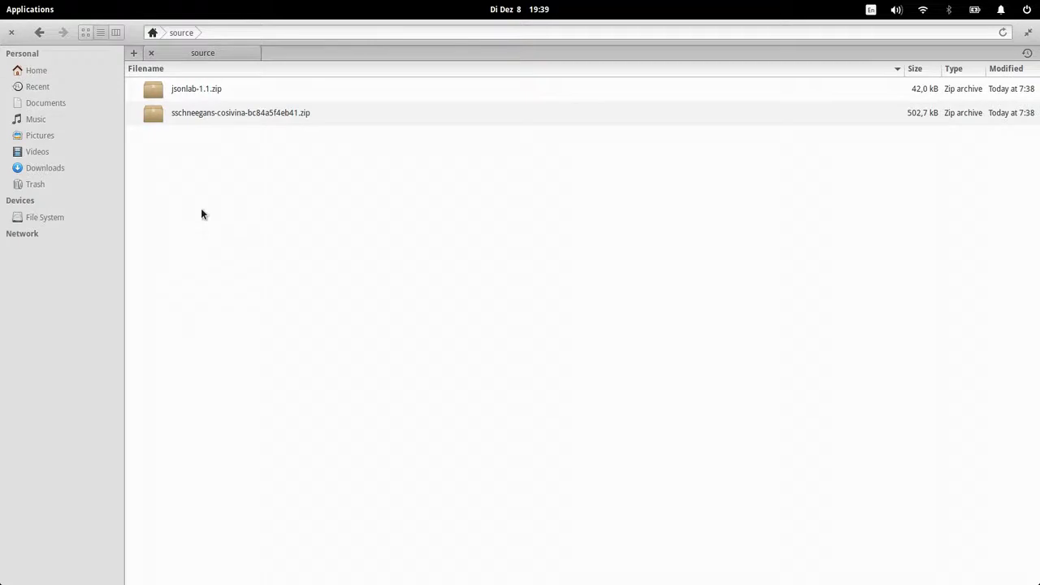
Step: Extract all files of the cosivina zip archive into the source folder with Archive Manager, keeping the directory structure
right_click(221, 112)
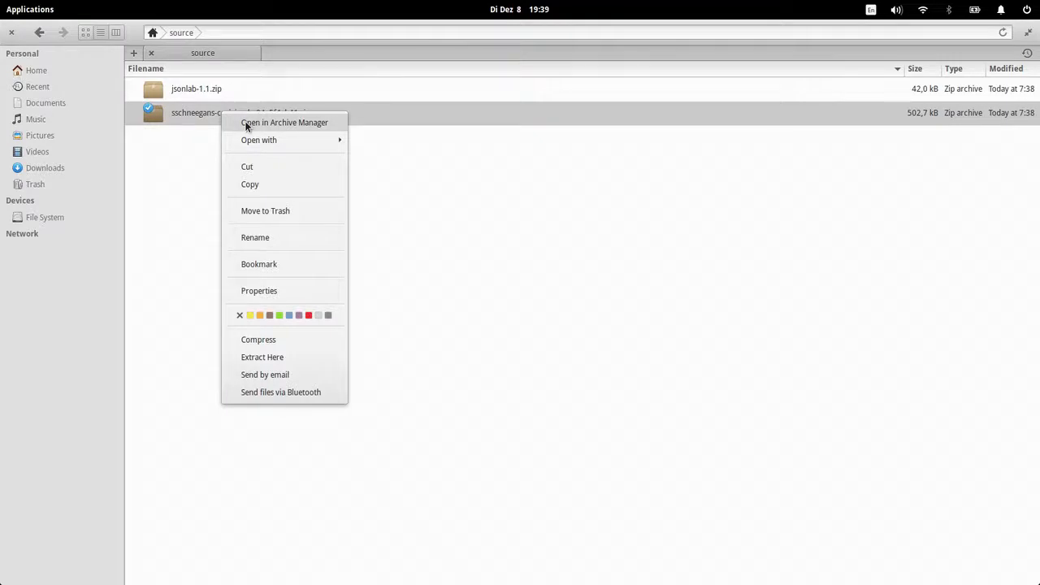
left_click(247, 124)
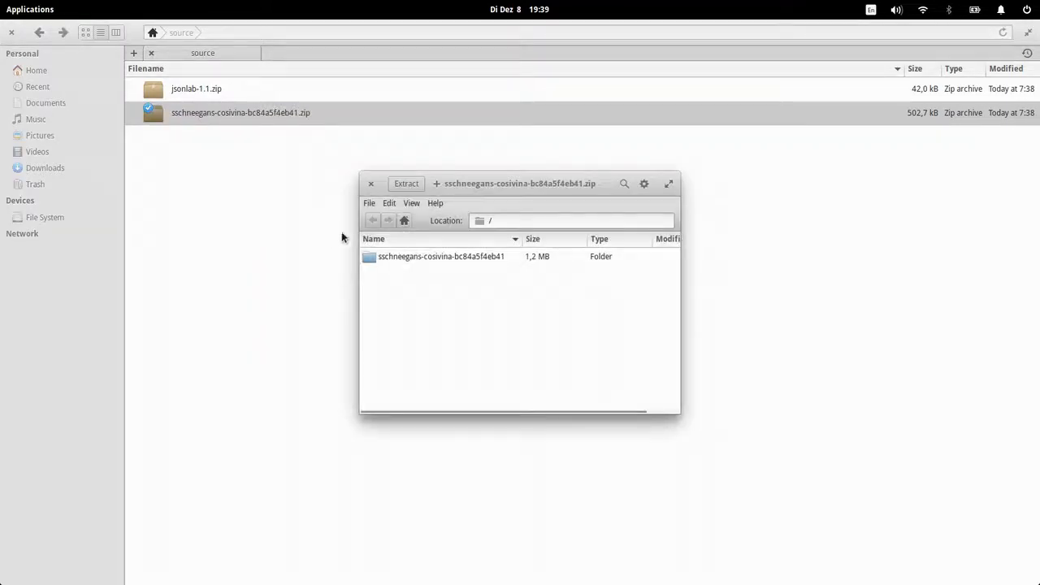
left_click(408, 184)
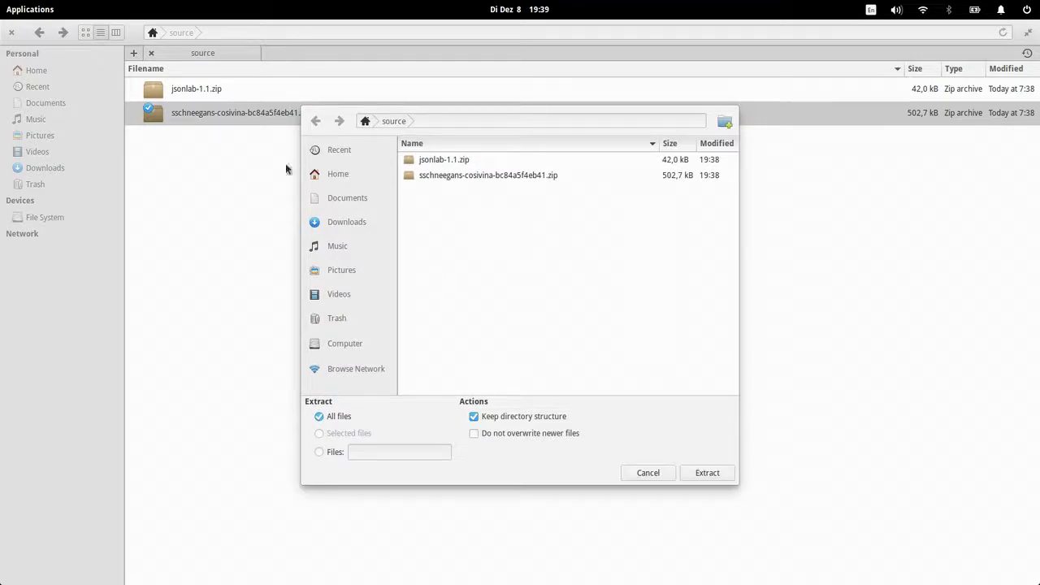
left_click(707, 473)
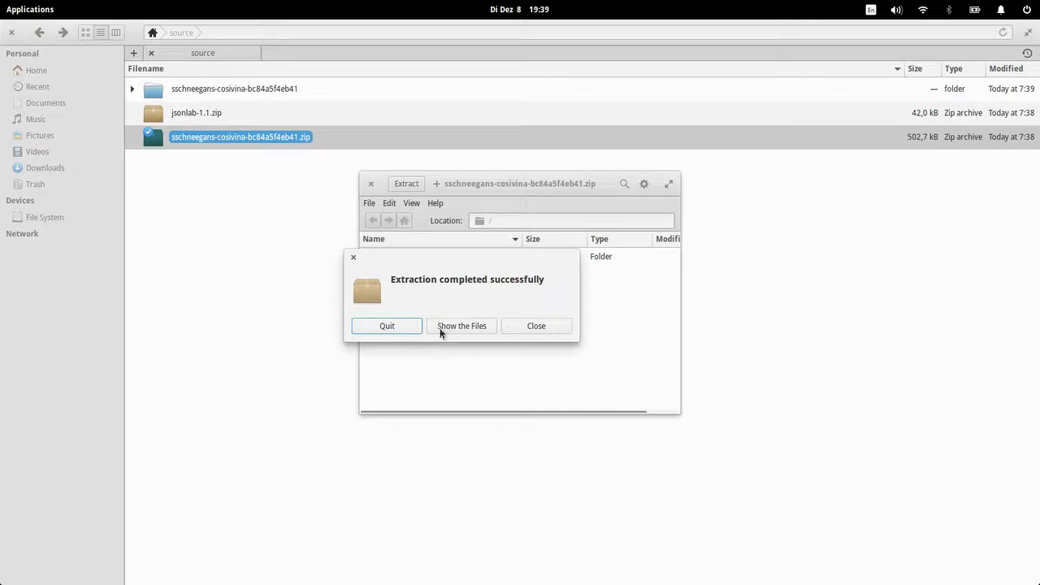
left_click(520, 328)
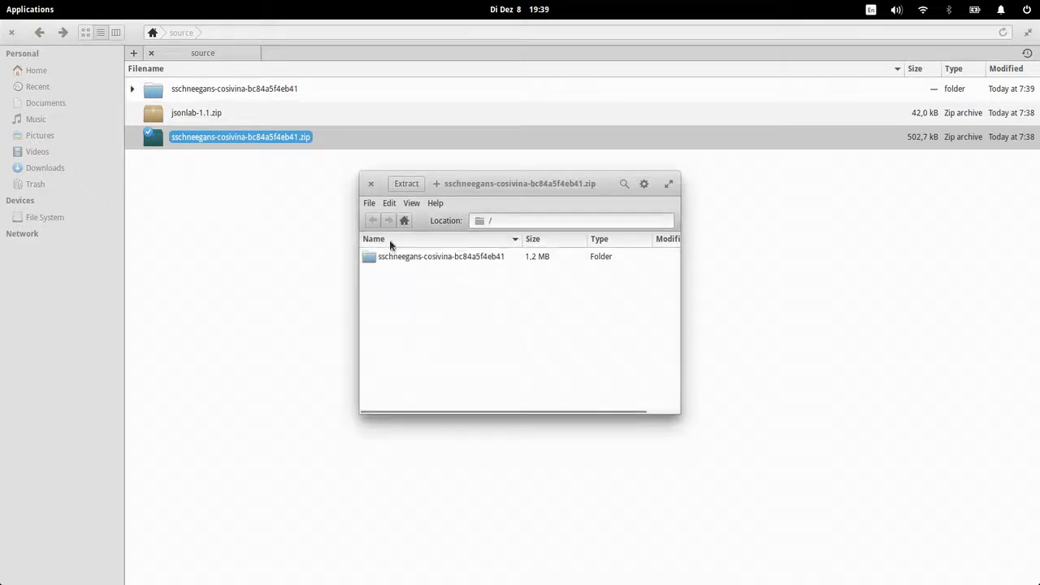
left_click(371, 186)
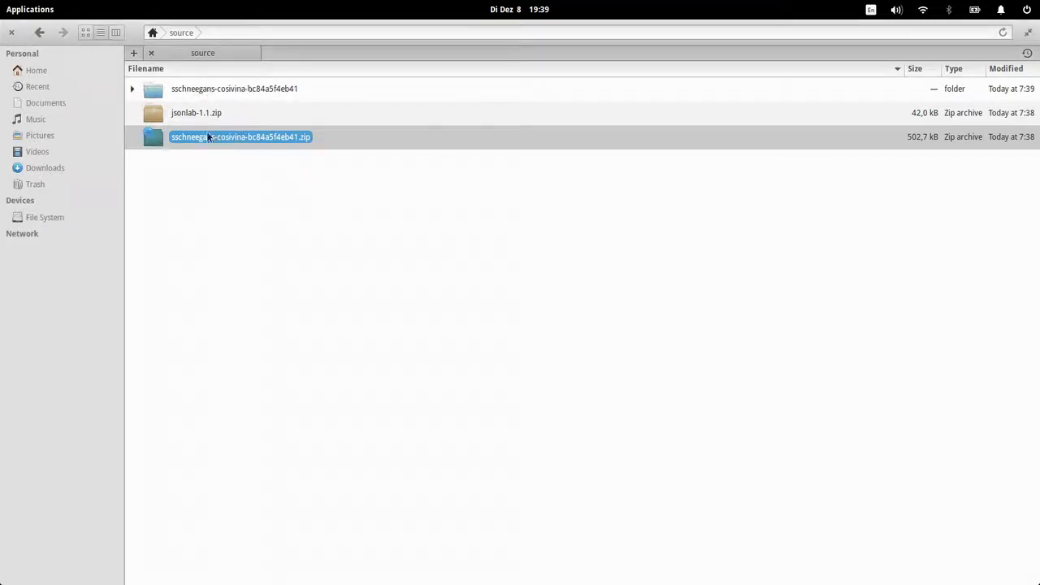
left_click(242, 189)
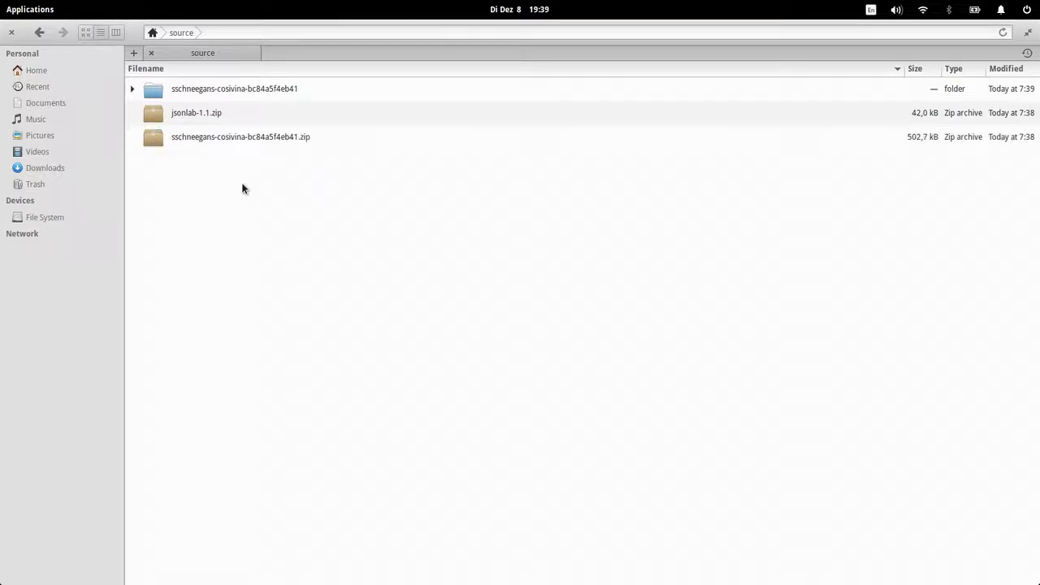
Step: Move the cosivina zip archive to the trash
left_click(226, 140)
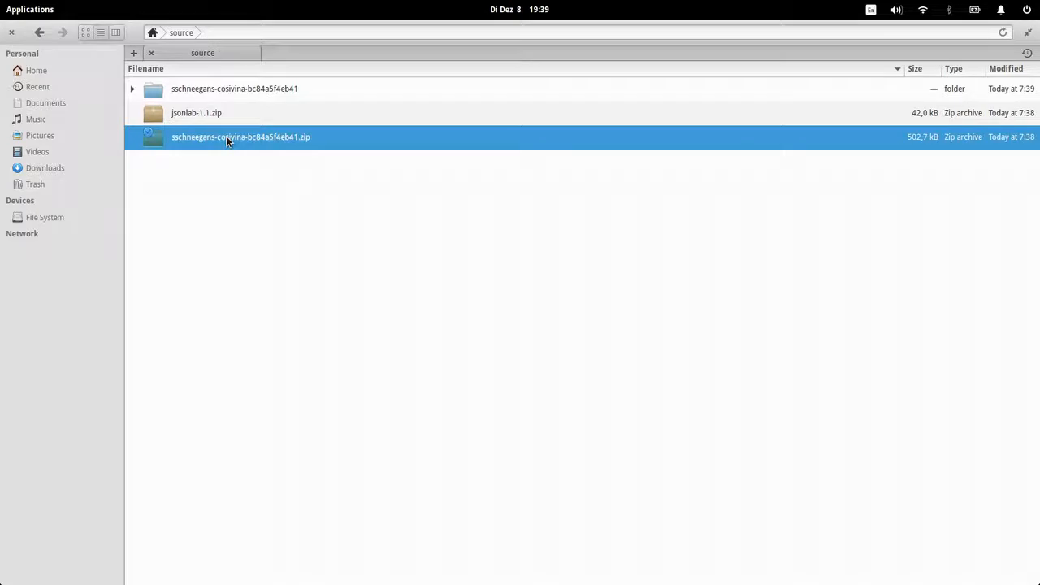
right_click(226, 136)
left_click(272, 234)
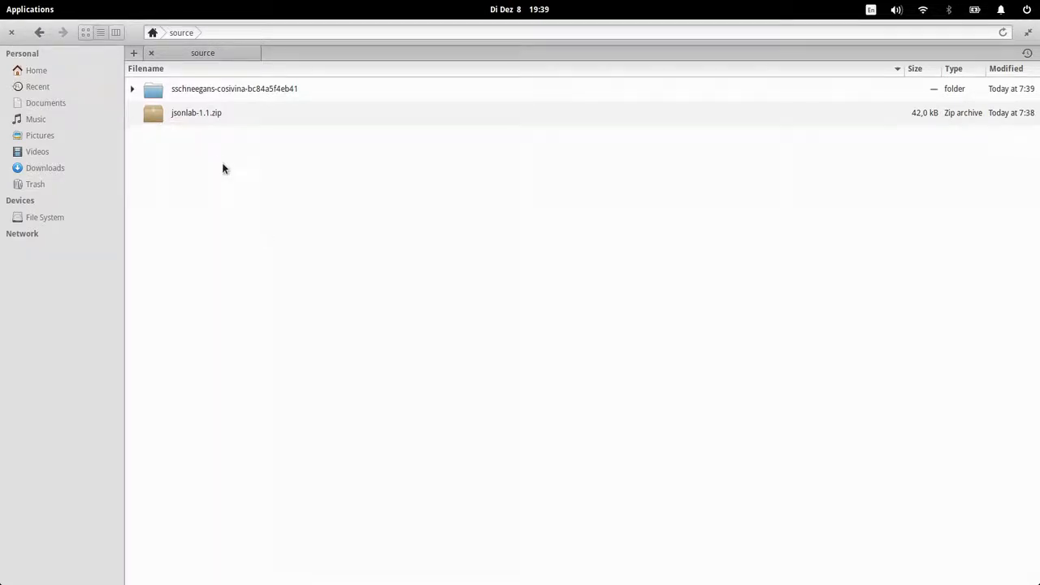
Step: Rename the extracted cosivina folder as cosivina
right_click(200, 88)
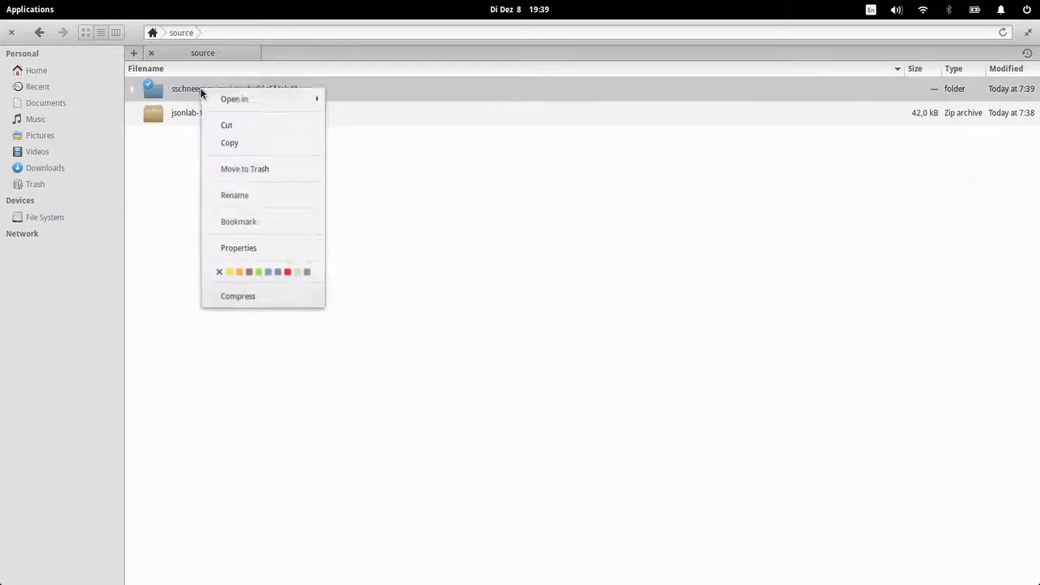
left_click(242, 196)
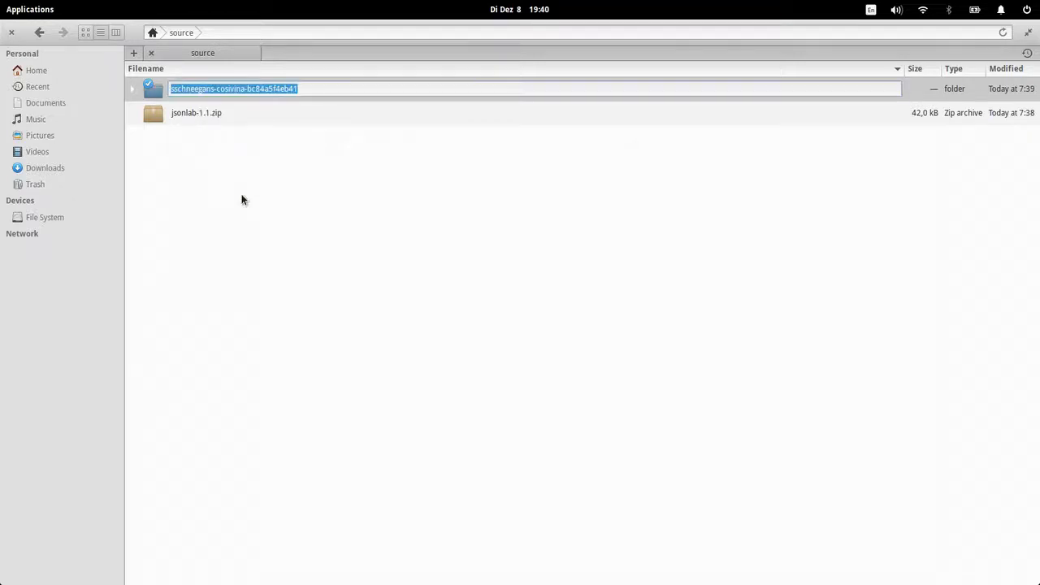
type("cosiv")
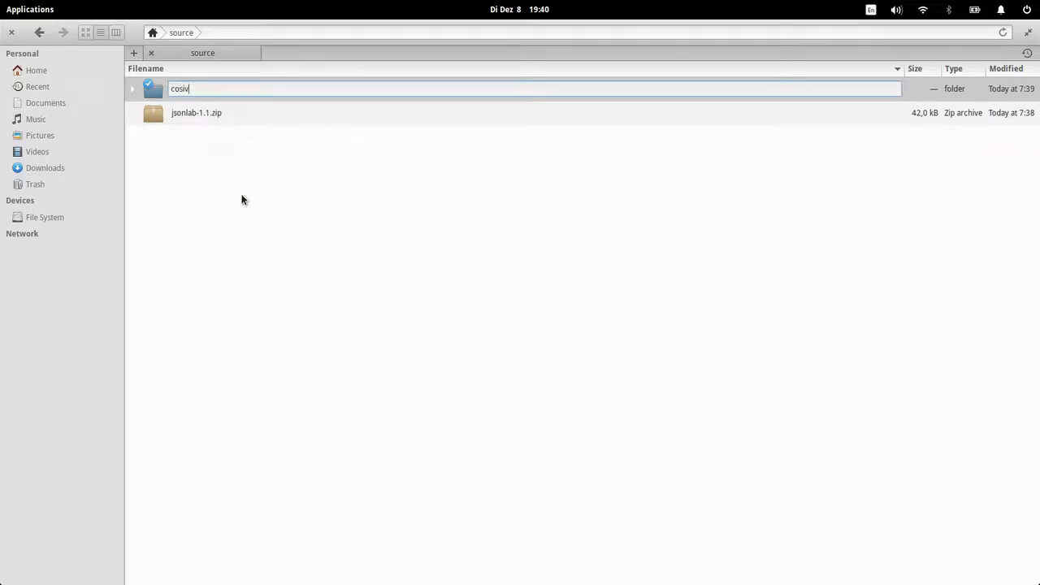
type("ina")
key("Return")
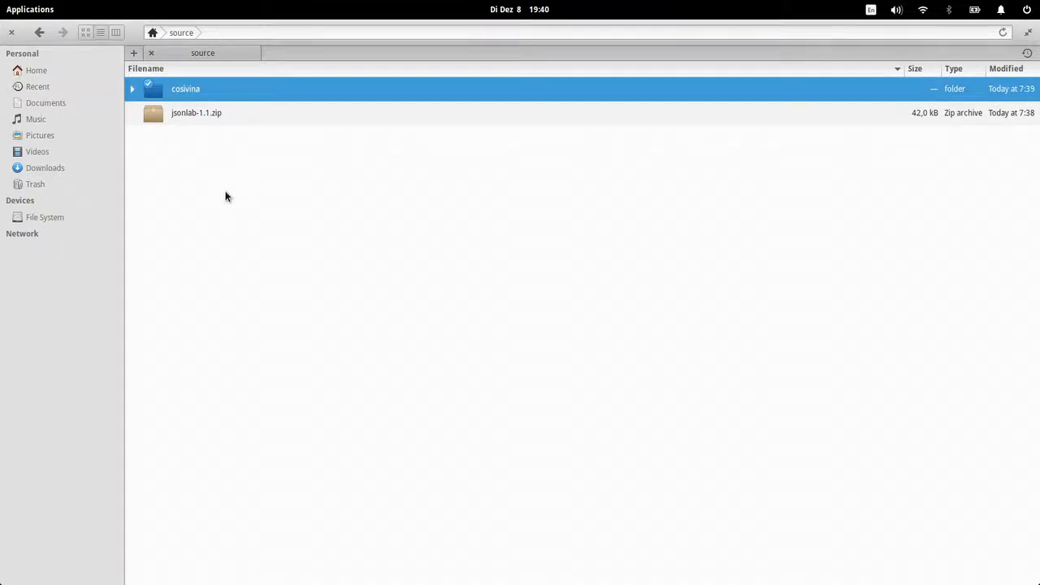
left_click(226, 197)
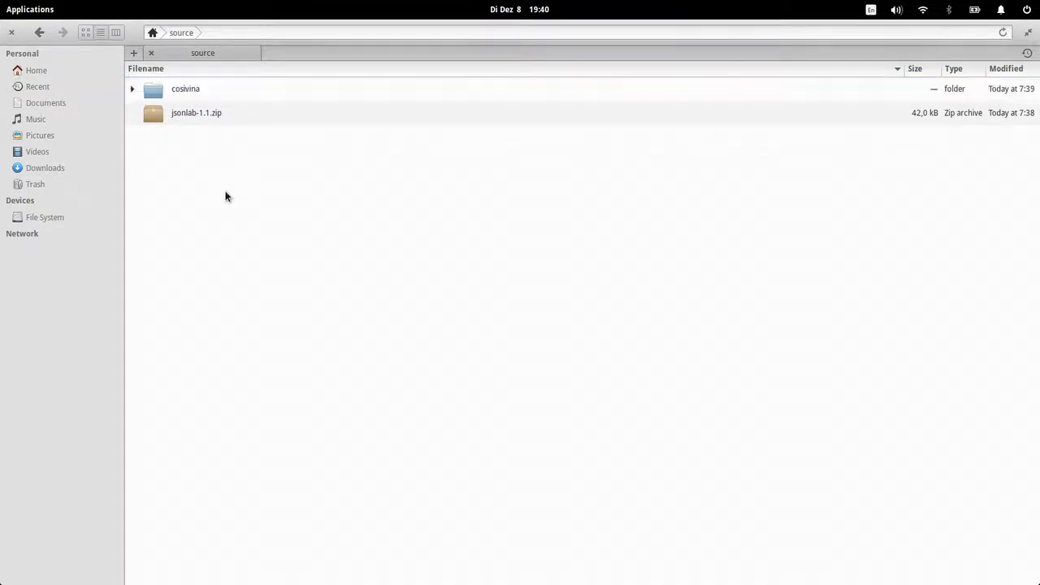
Step: Extract all files of jsonlab-1.1.zip into the source folder with Archive Manager, keeping the directory structure, and close the archive
left_click(207, 115)
right_click(206, 114)
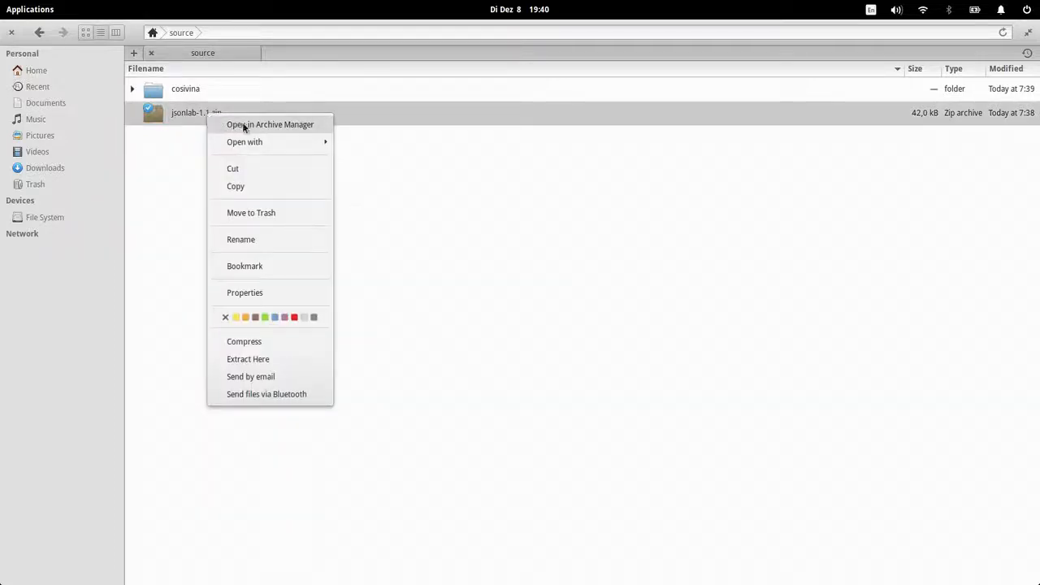
left_click(242, 122)
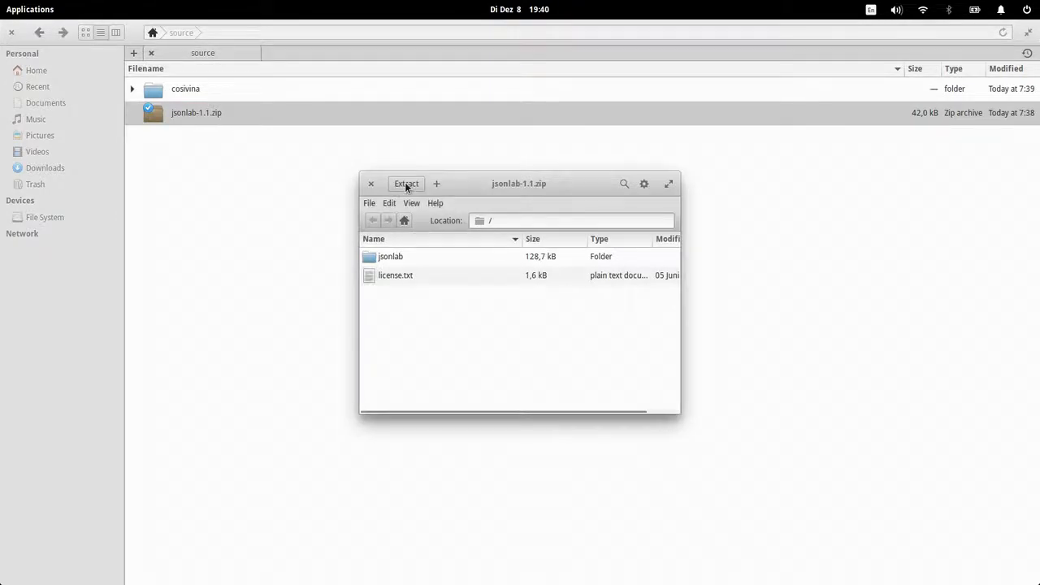
left_click(407, 184)
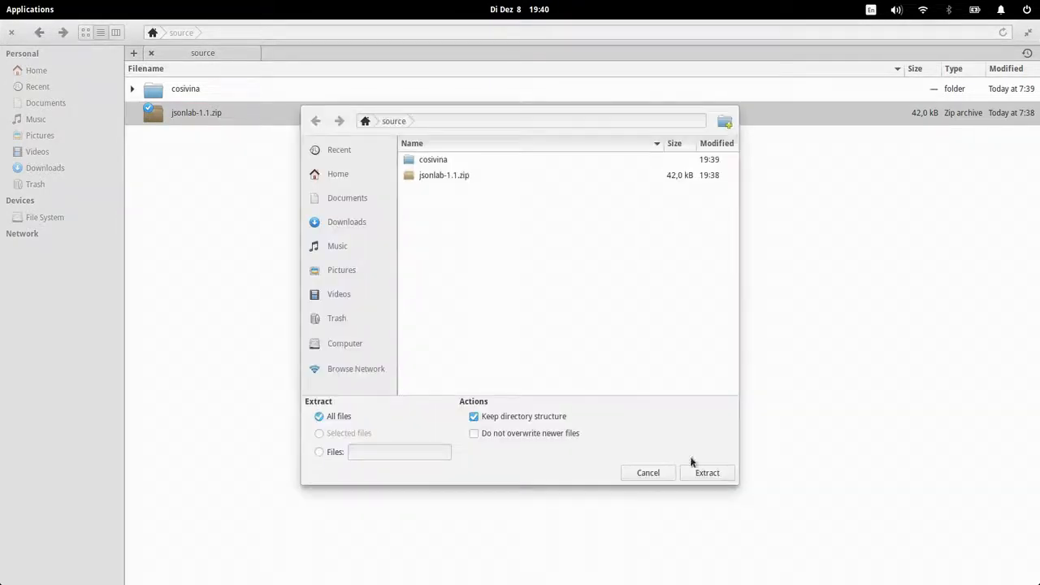
left_click(712, 475)
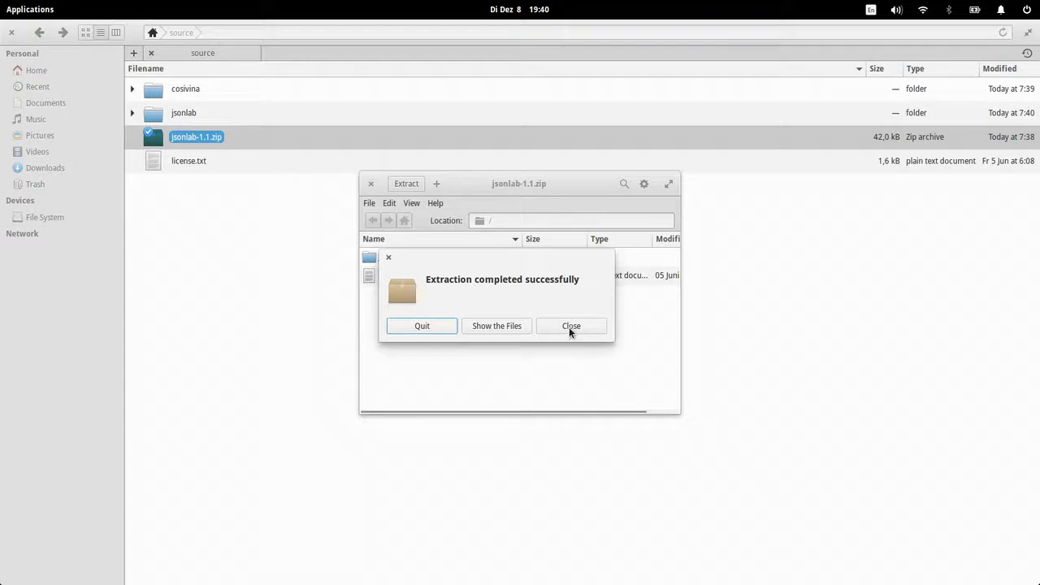
left_click(570, 327)
left_click(370, 185)
left_click(232, 211)
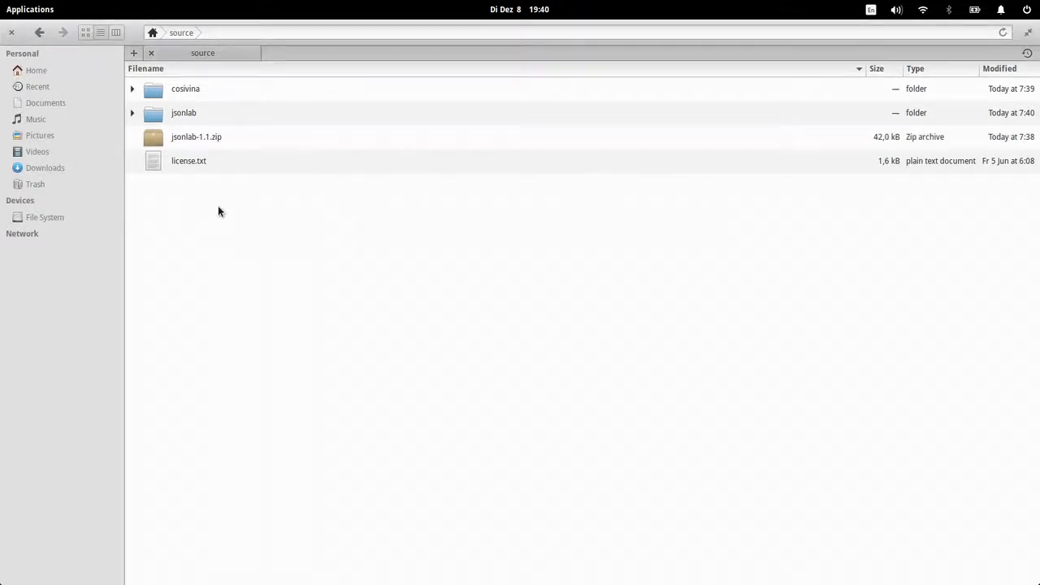
Step: Move jsonlab-1.1.zip and license.txt from the source folder to the trash
left_click(193, 136)
left_click(188, 169, "shift")
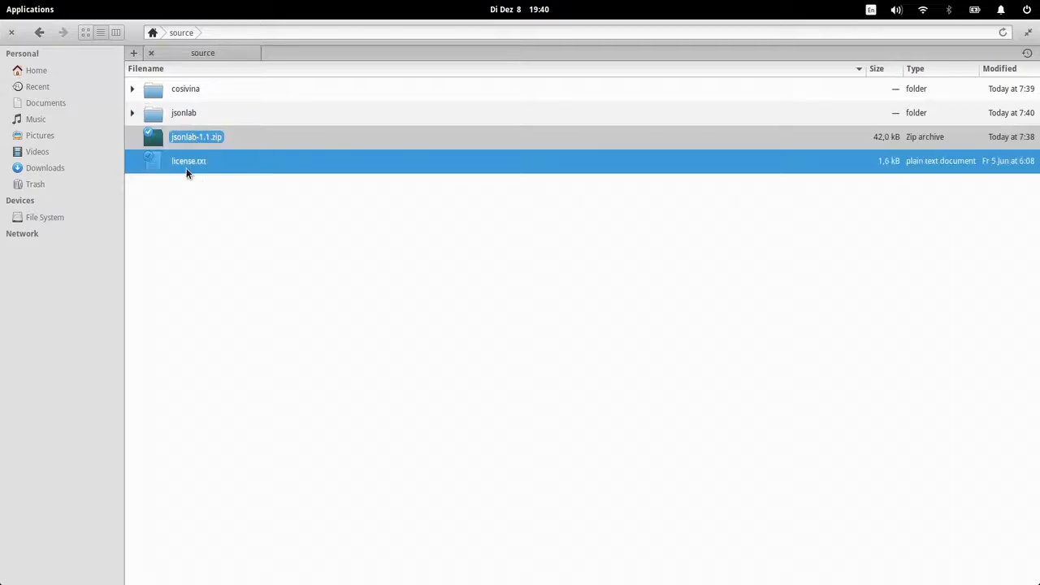
right_click(184, 160)
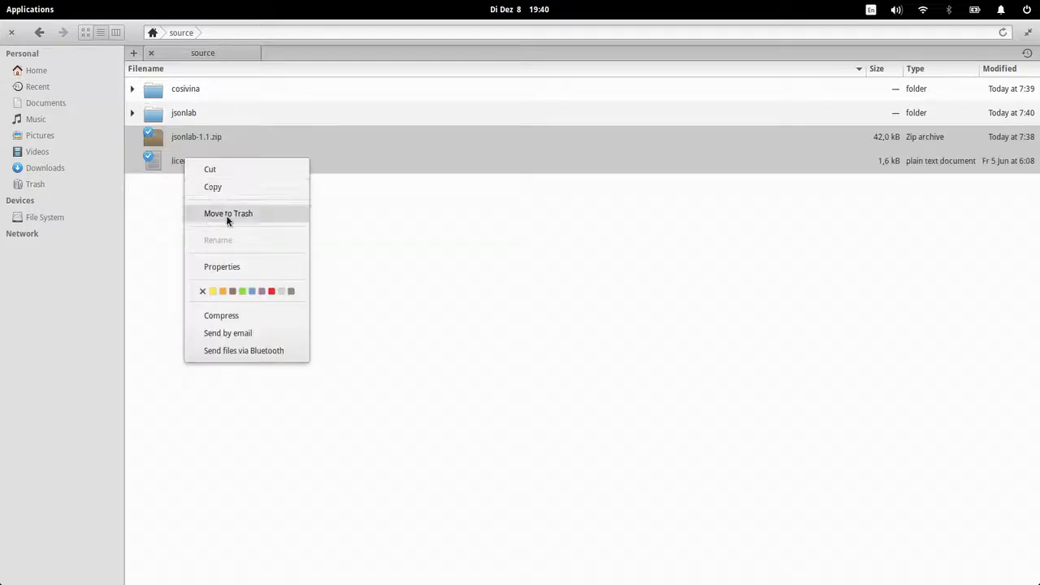
left_click(257, 215)
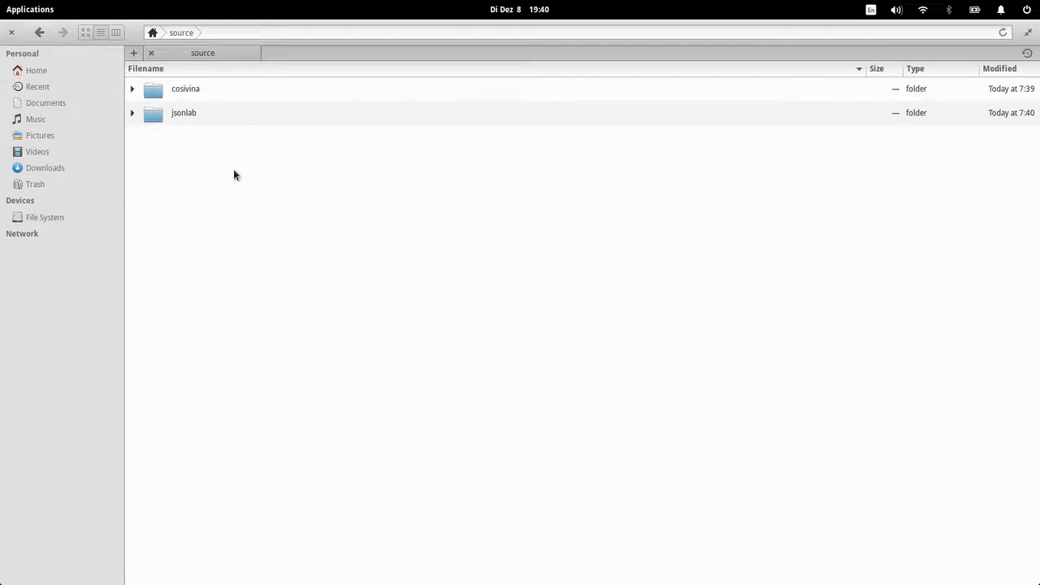
Step: Briefly expand the cosivina and jsonlab folders to check their contents, and collapse both again
left_click(130, 89)
left_click(131, 91)
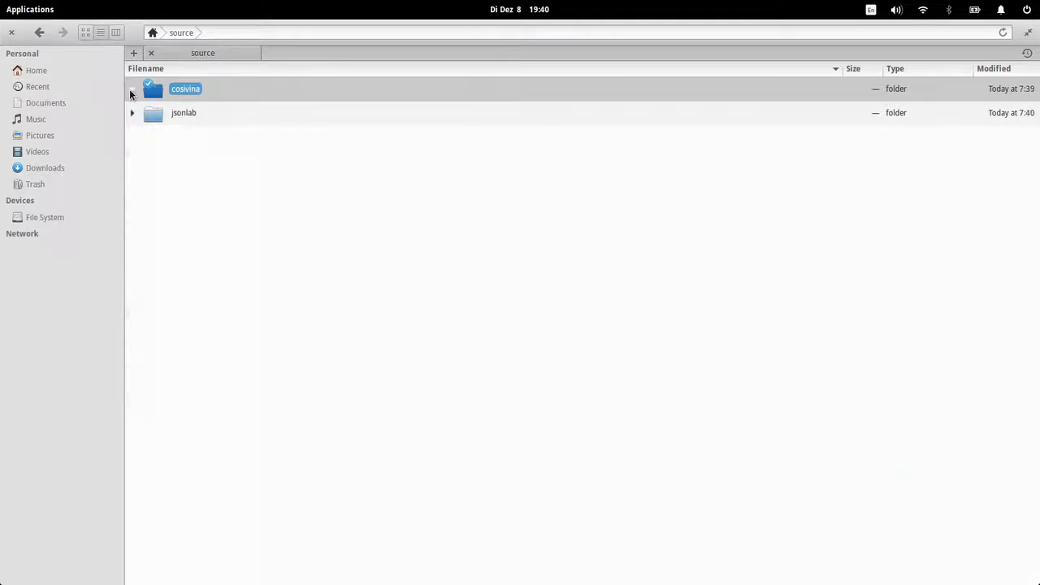
left_click(132, 113)
left_click(132, 113)
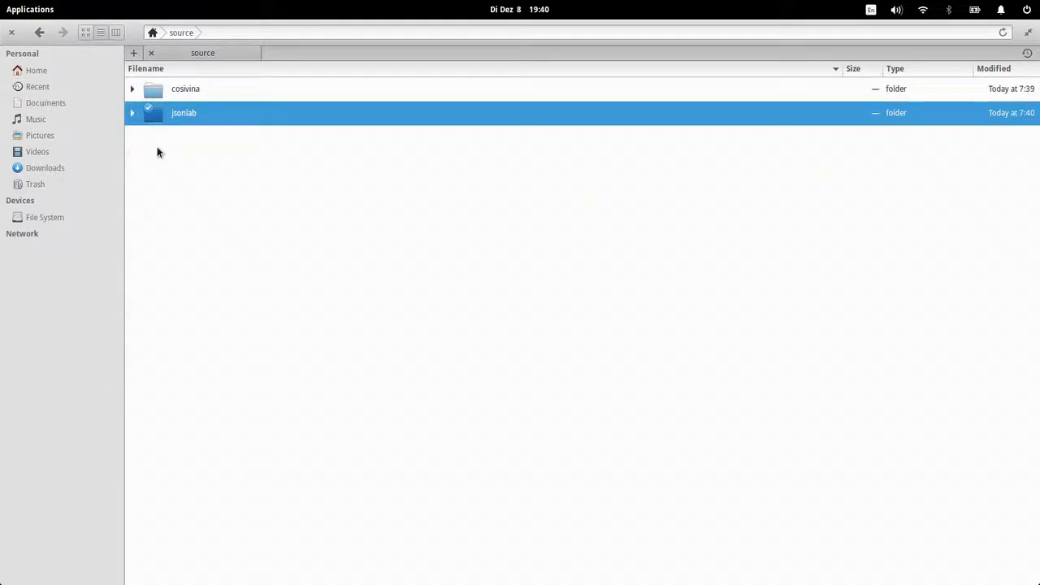
left_click(243, 229)
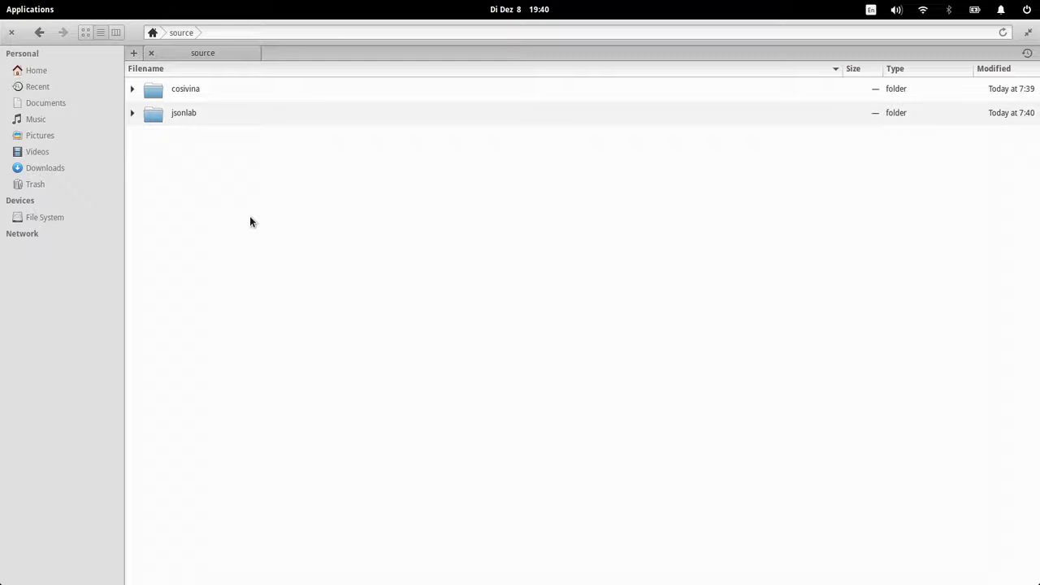
Step: Switch to MATLAB and open setpath.m from the cosivina folder in the editor
mouse_move(0, 0)
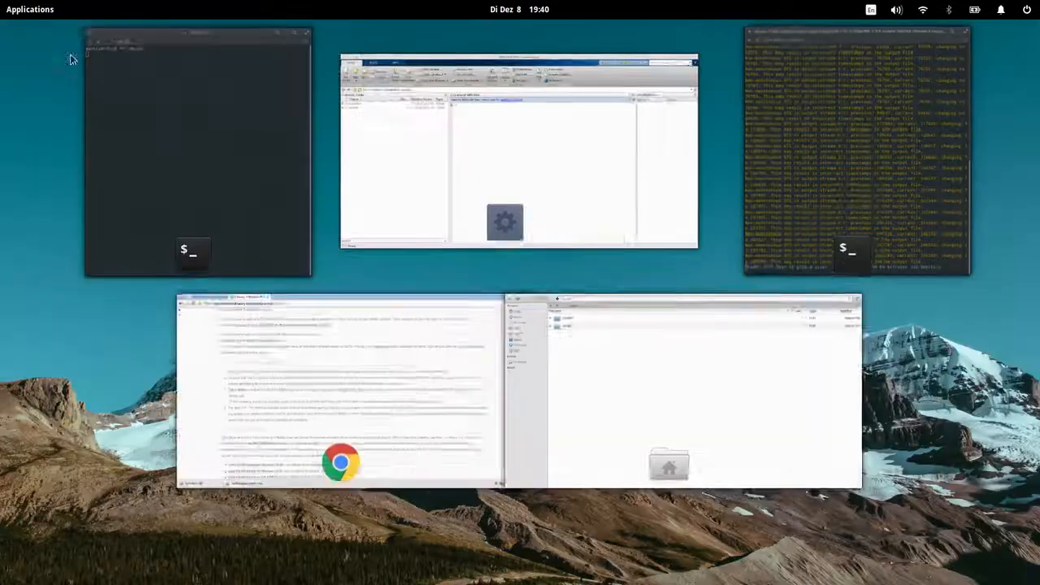
left_click(507, 155)
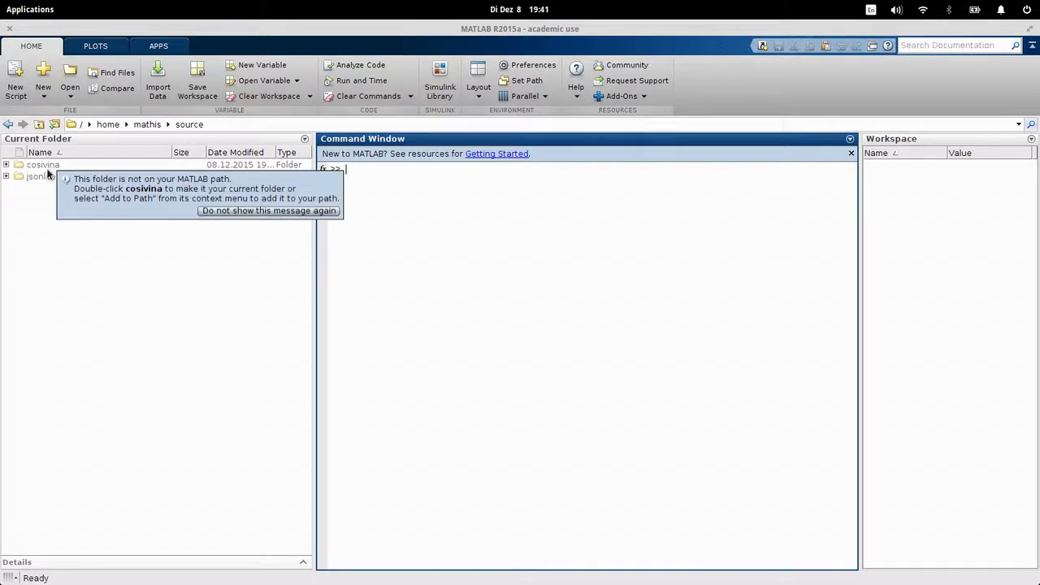
left_click(6, 166)
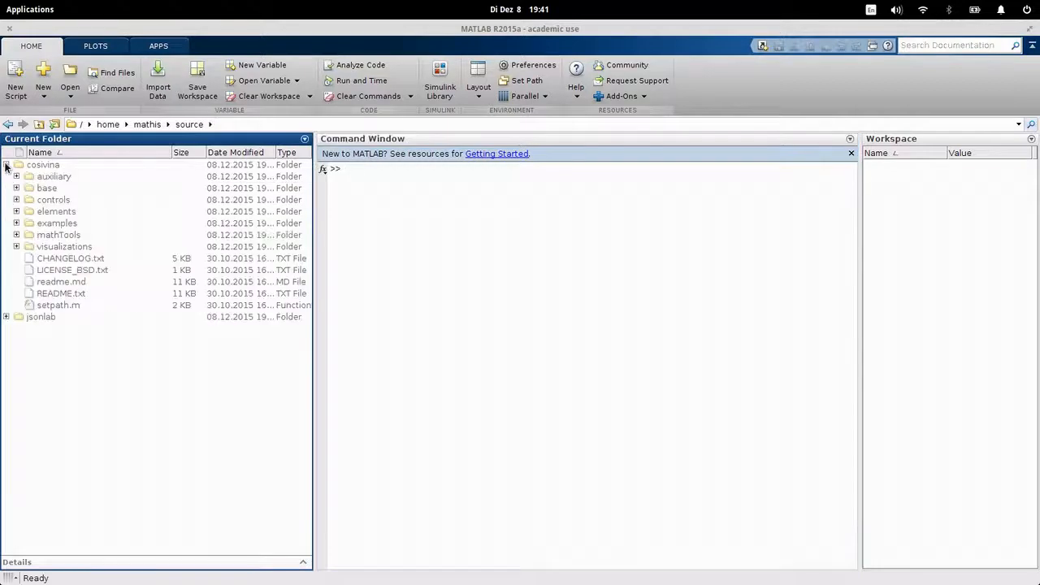
left_click(56, 307)
double_click(58, 310)
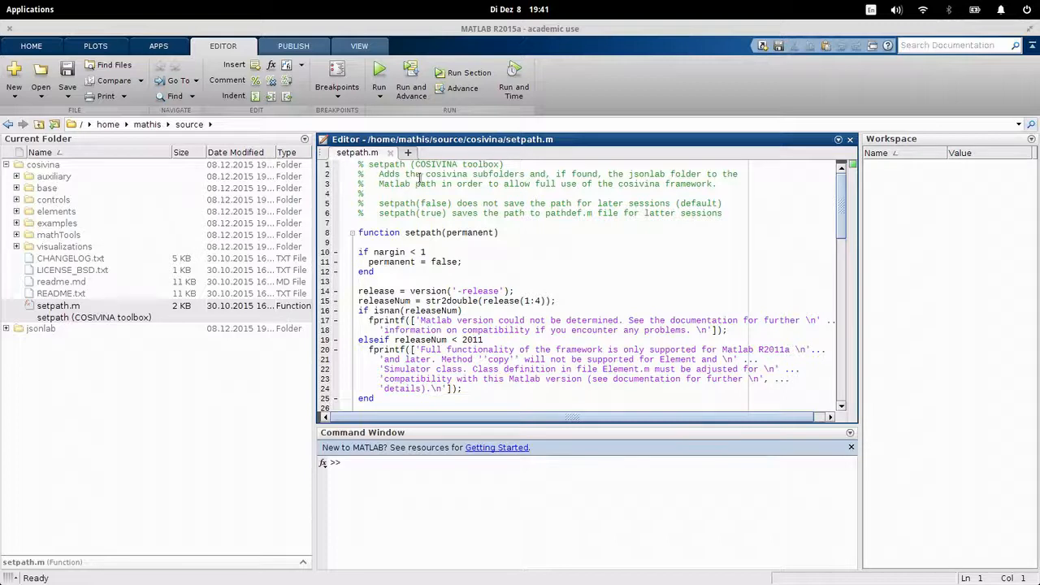
Step: Run setpath.m, adding its folder to the MATLAB path, and close the file in the editor
left_click(379, 73)
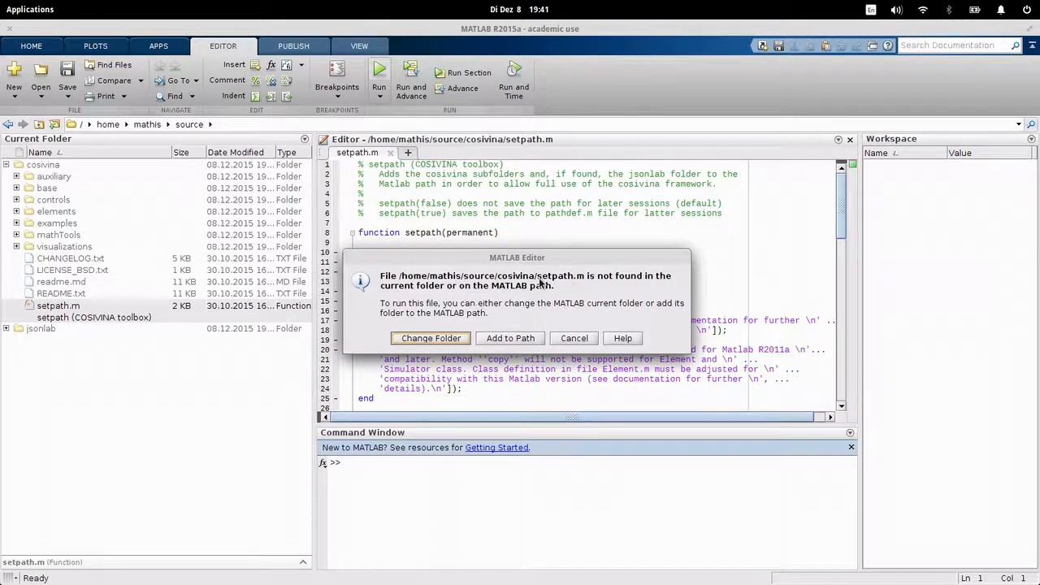
left_click(505, 339)
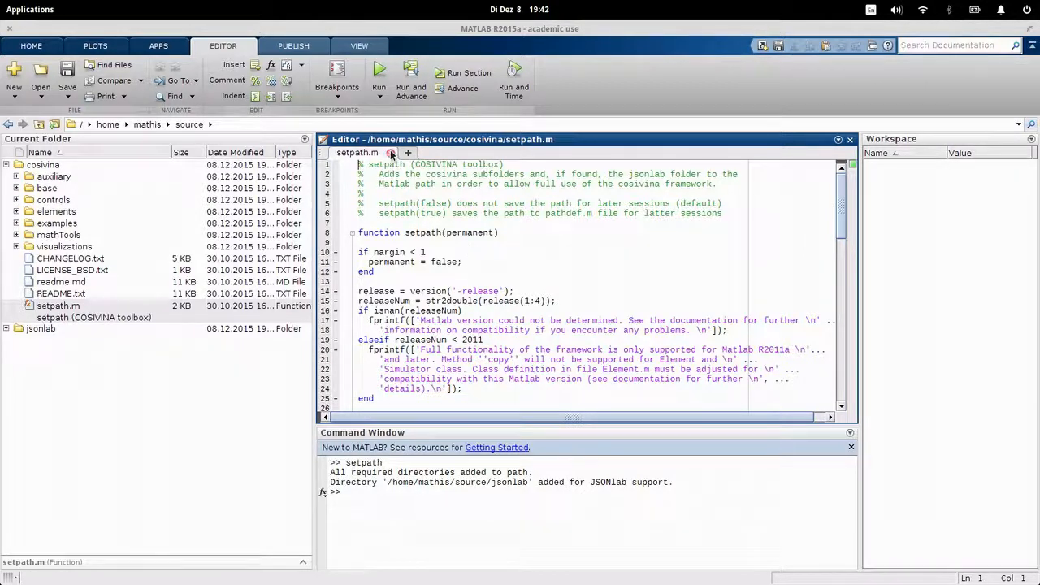
left_click(391, 153)
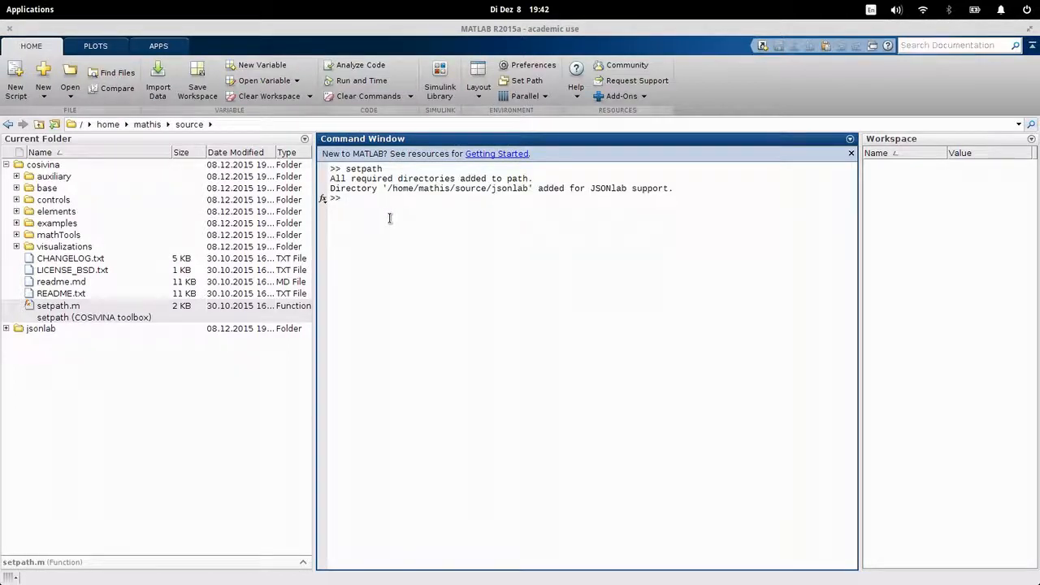
Step: Widen the file name column and open launcherTwoNeuronSimulator.m from the cosivina examples folder
left_click(17, 224)
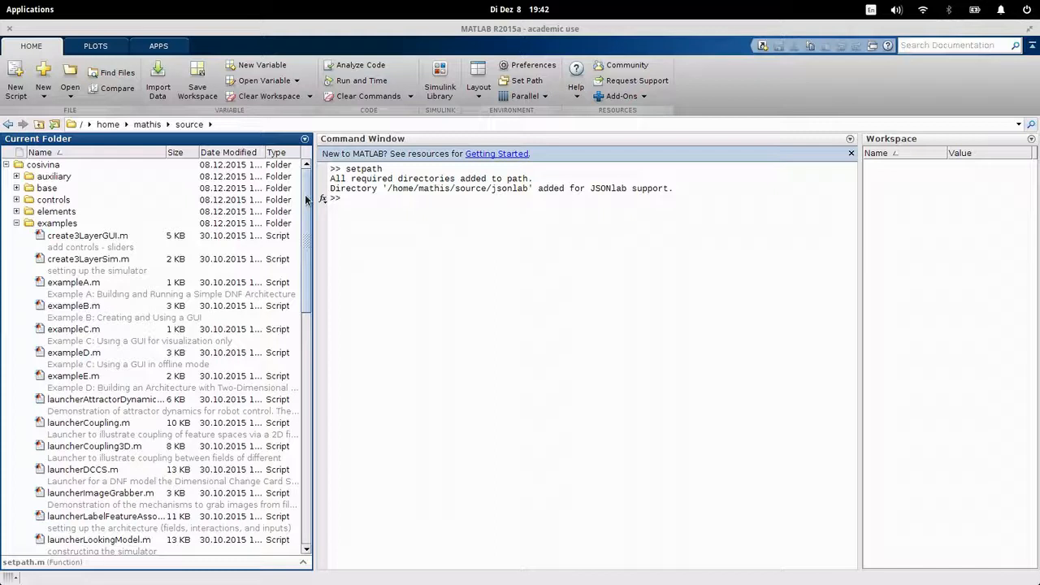
scroll(285, 268, "down", 6)
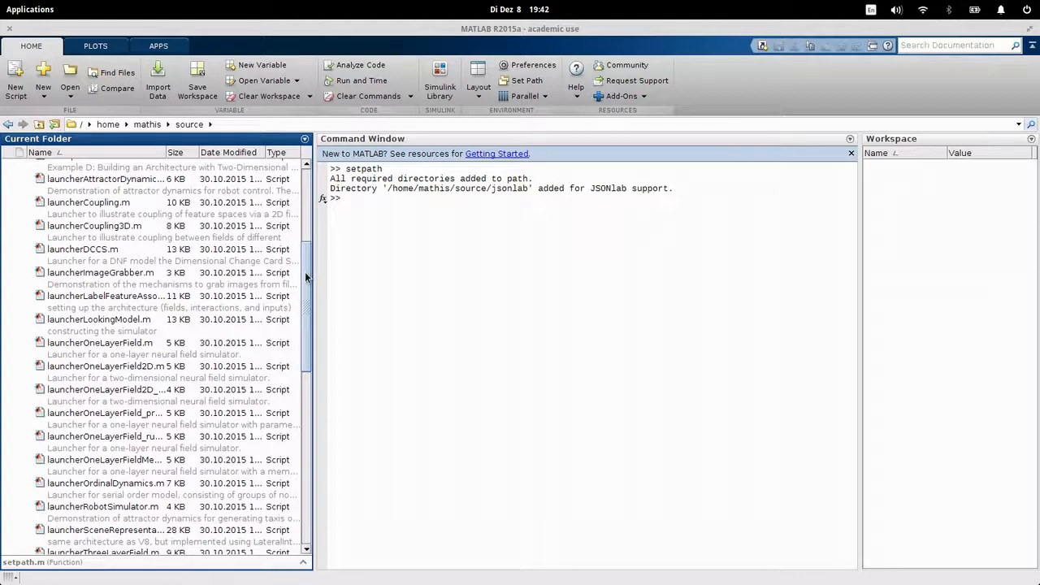
scroll(306, 277, "down", 2)
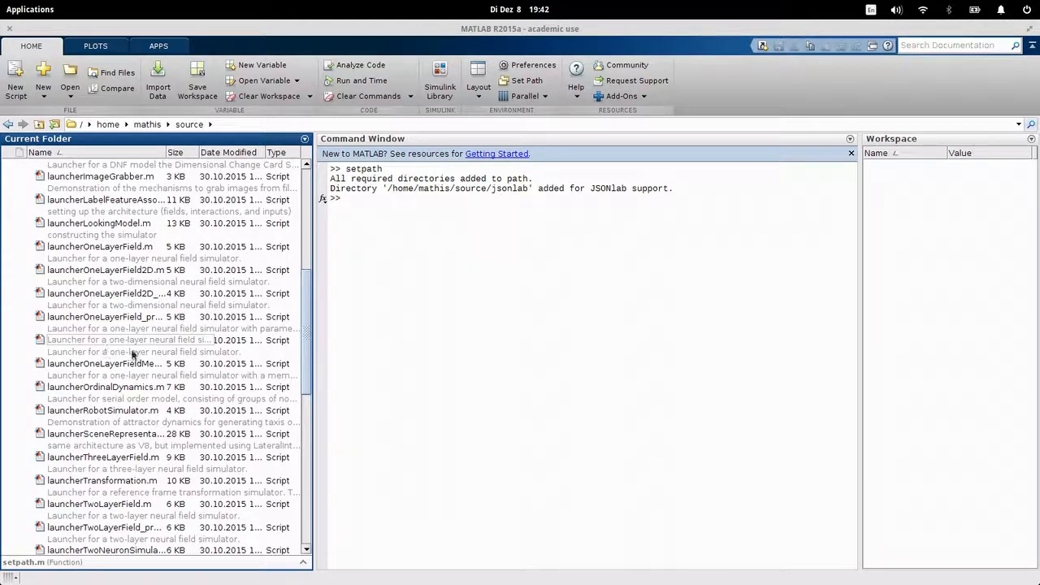
left_click_drag(310, 316, 309, 370)
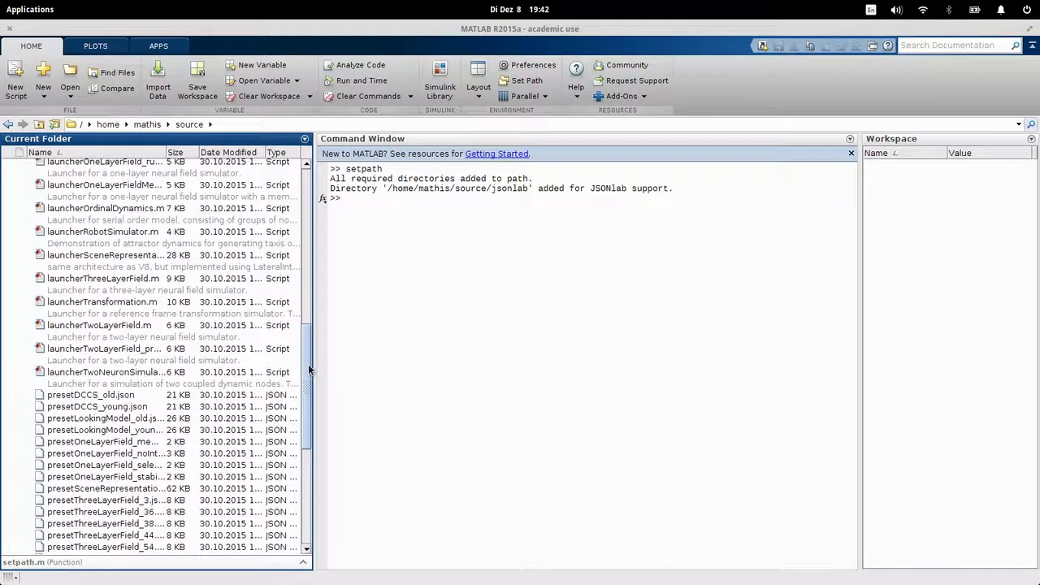
scroll(108, 423, "up", 1)
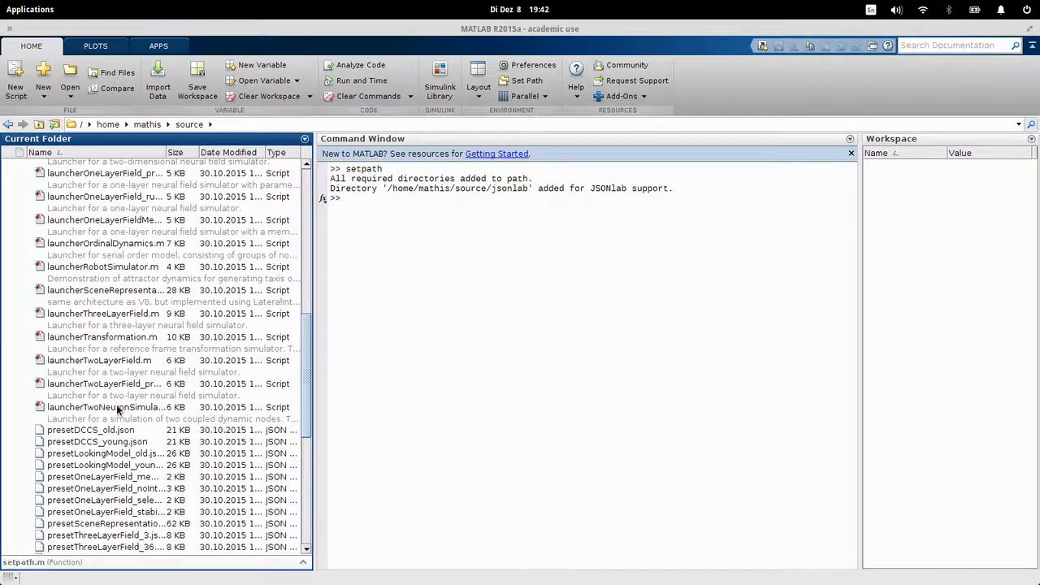
left_click(117, 410)
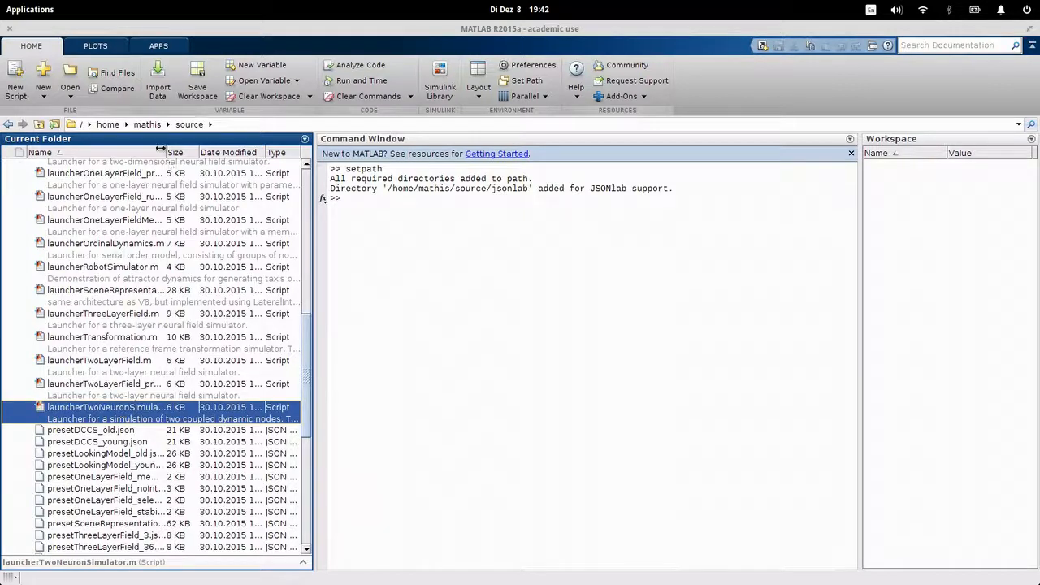
left_click_drag(166, 152, 198, 152)
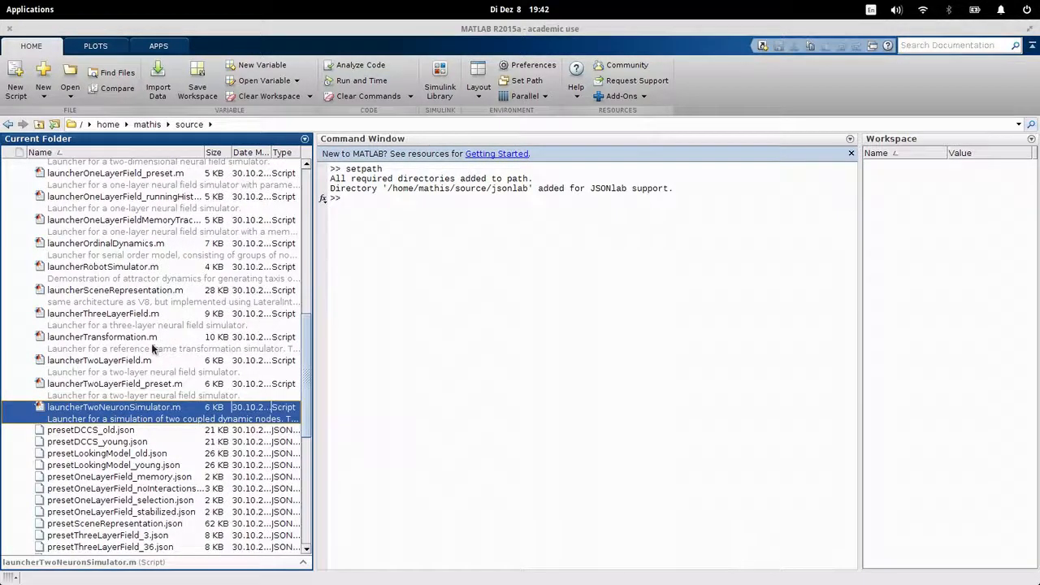
double_click(113, 410)
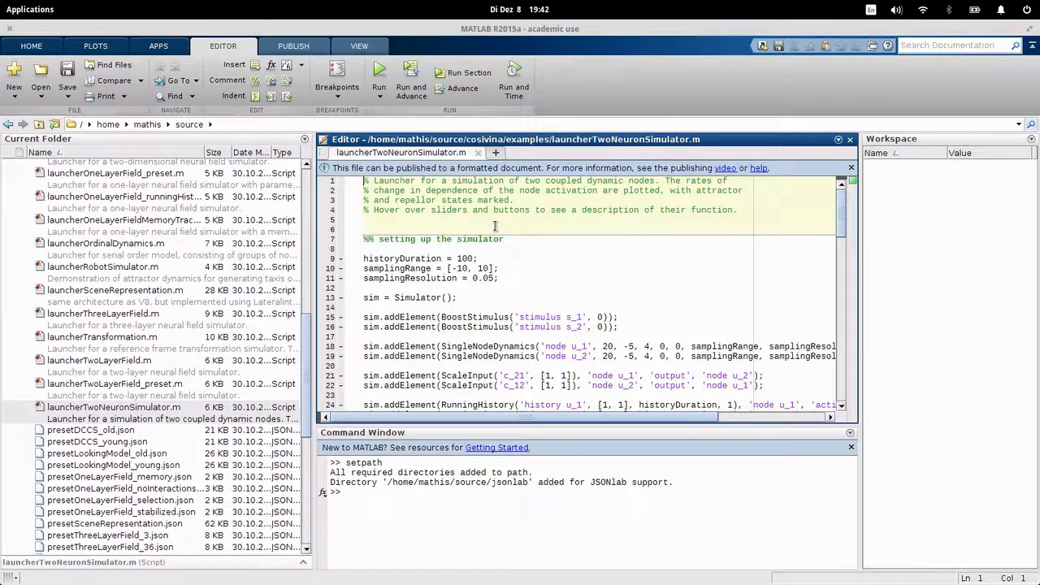
Step: Run the launcherTwoNeuronSimulator script and move its Simulation window to the middle of the screen
mouse_move(845, 211)
left_mouse_down()
mouse_move(844, 365)
mouse_move(841, 199)
left_mouse_up()
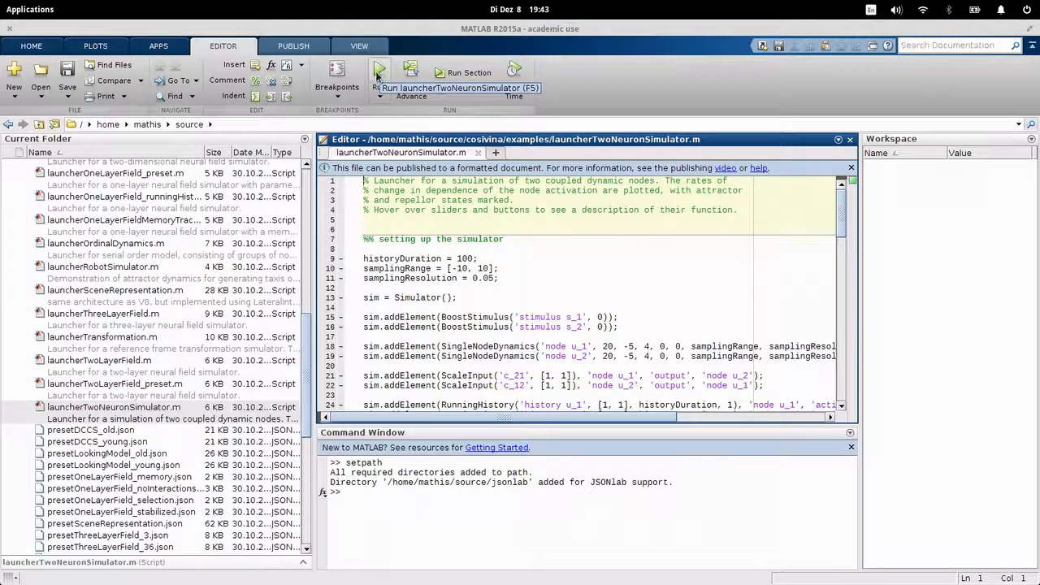
left_click(381, 73)
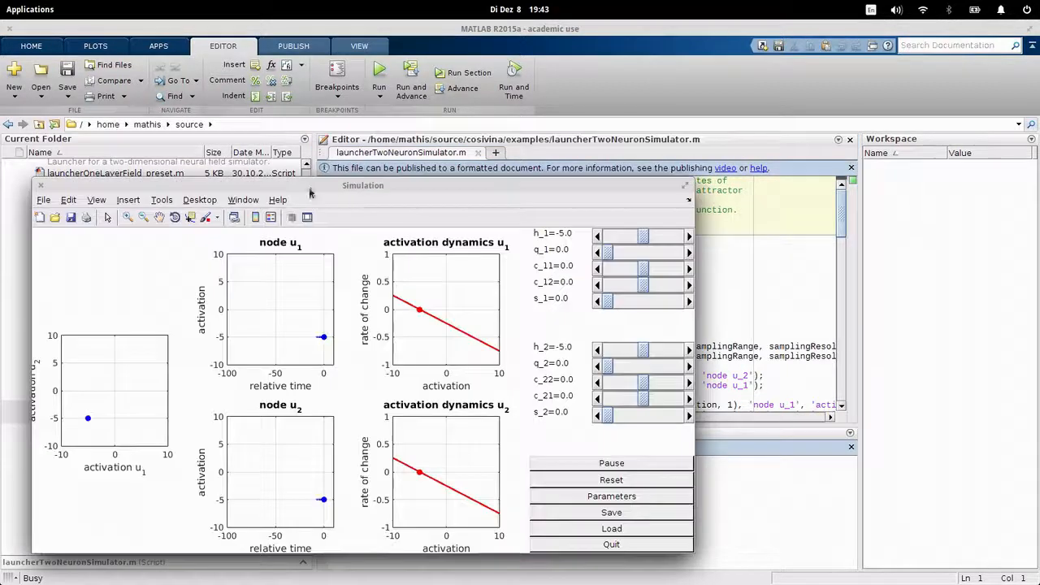
left_click_drag(327, 179, 447, 121)
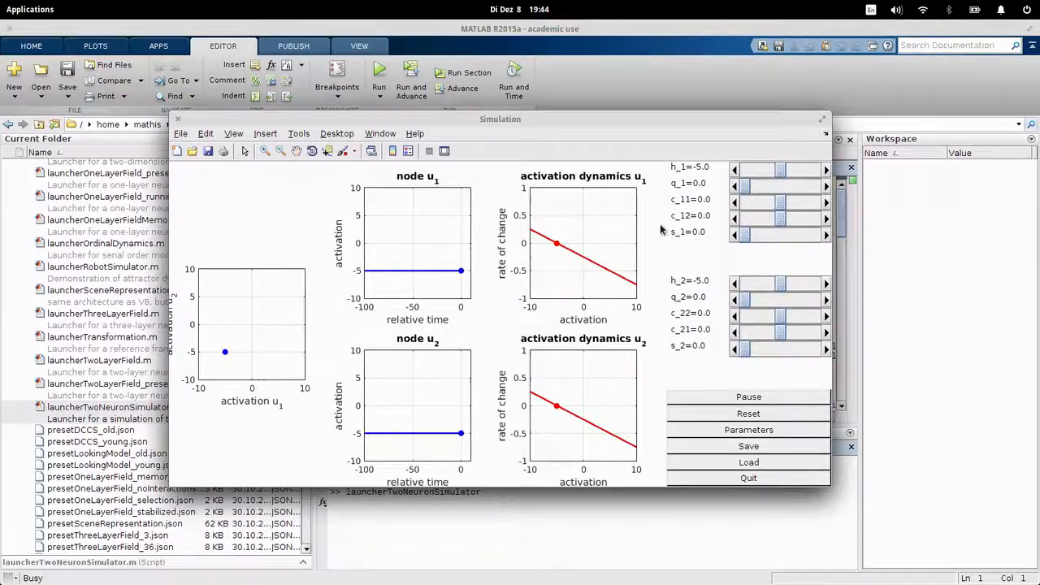
Step: Set q_1 and q_2 to 0.1 in the running simulation, quit it and return to the script
left_click(827, 187)
left_click(826, 188)
left_click(827, 188)
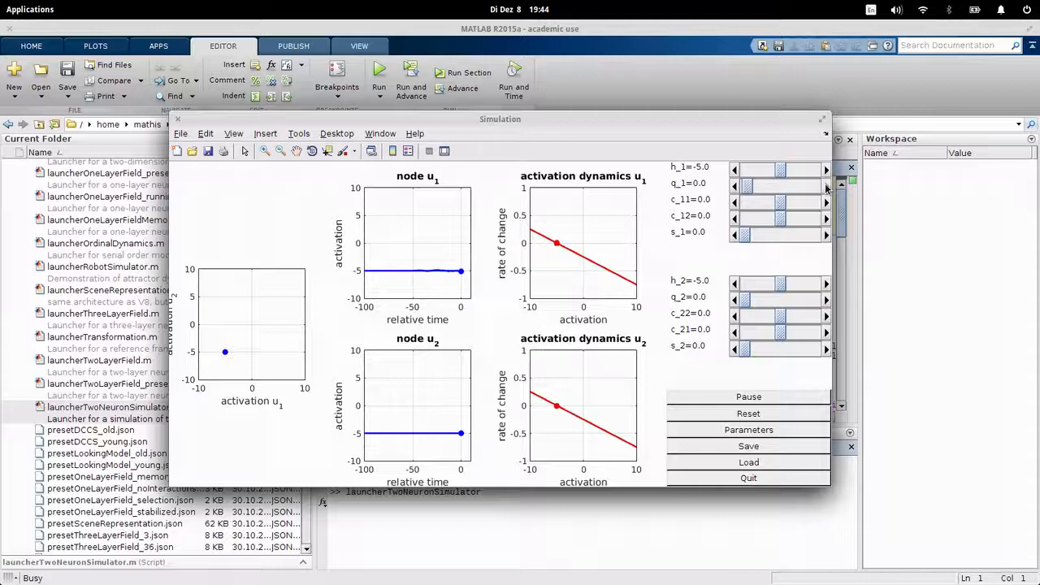
left_click(827, 188)
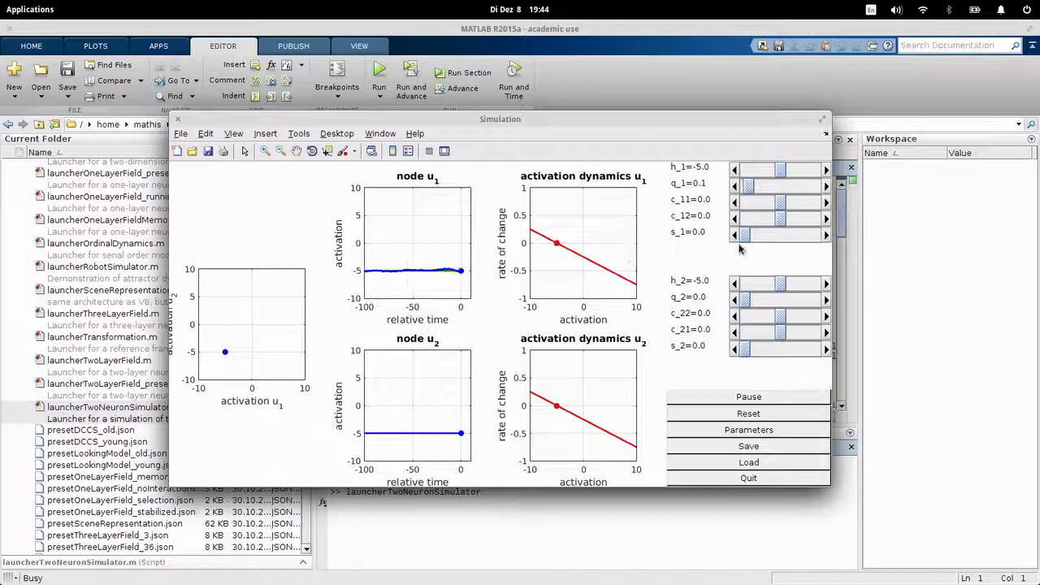
mouse_move(752, 236)
left_mouse_down()
mouse_move(783, 236)
mouse_move(745, 237)
left_mouse_up()
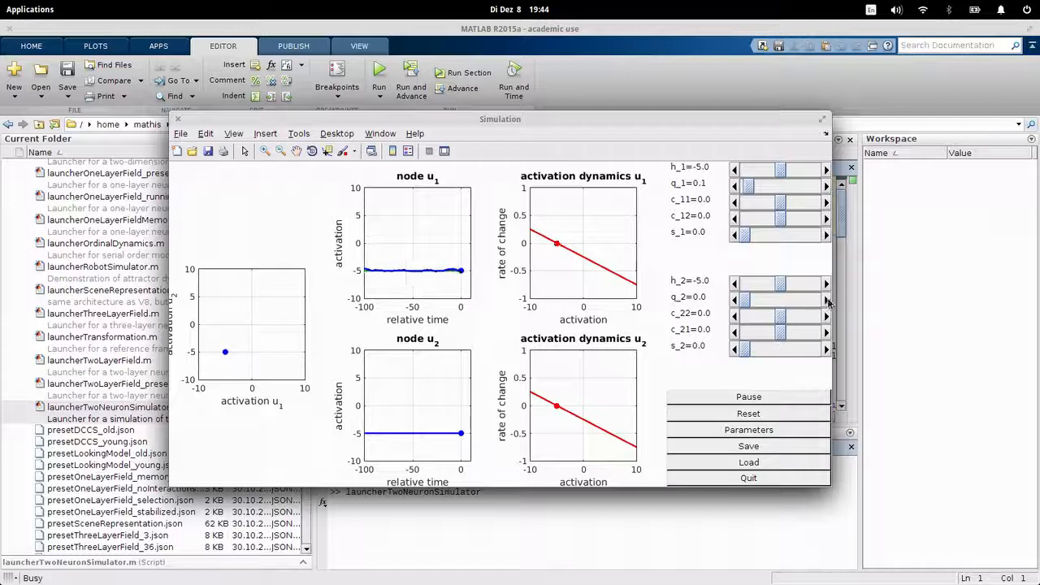
left_click(826, 300)
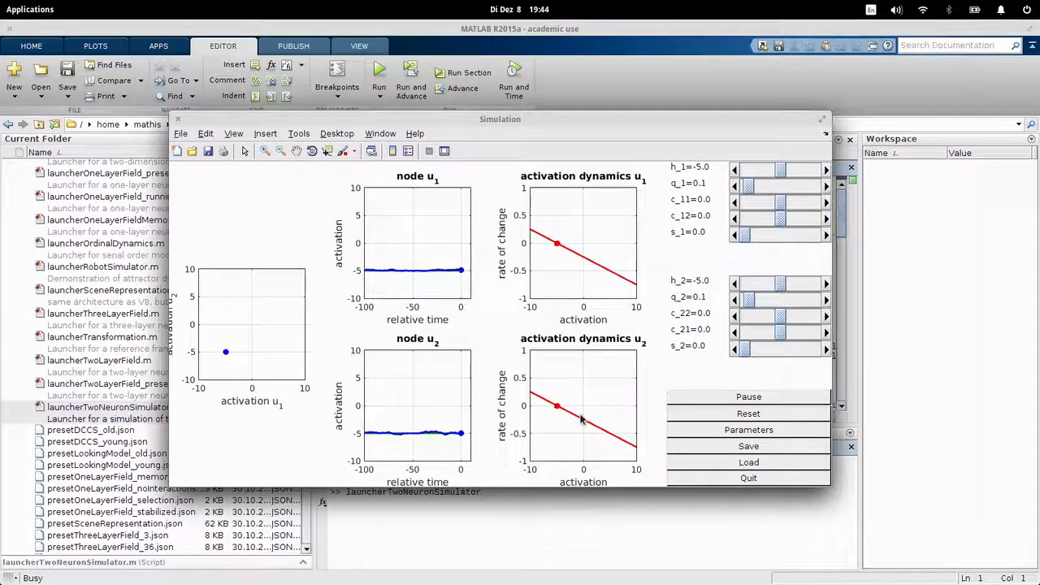
left_click(727, 480)
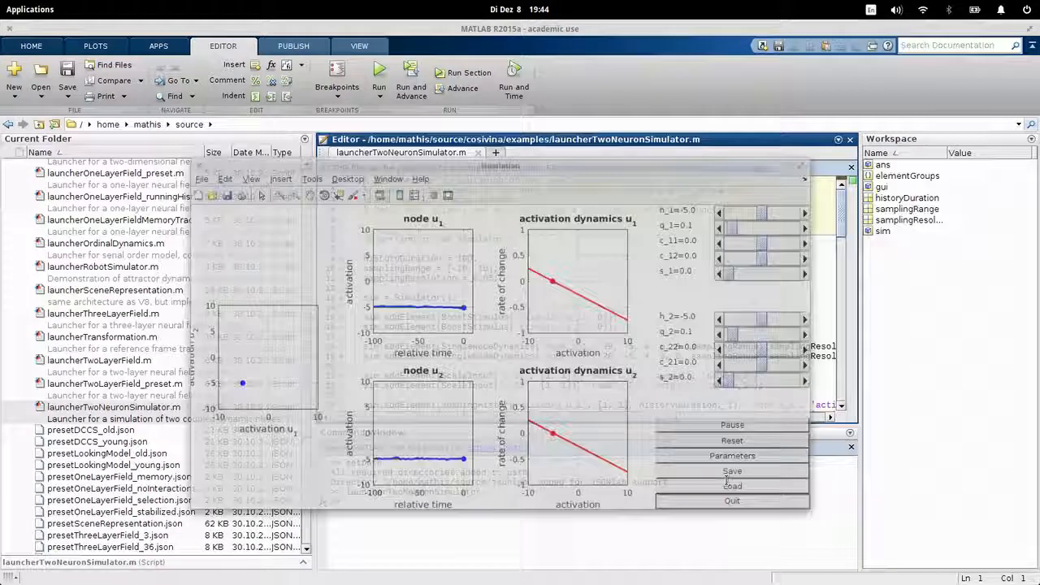
left_click(554, 278)
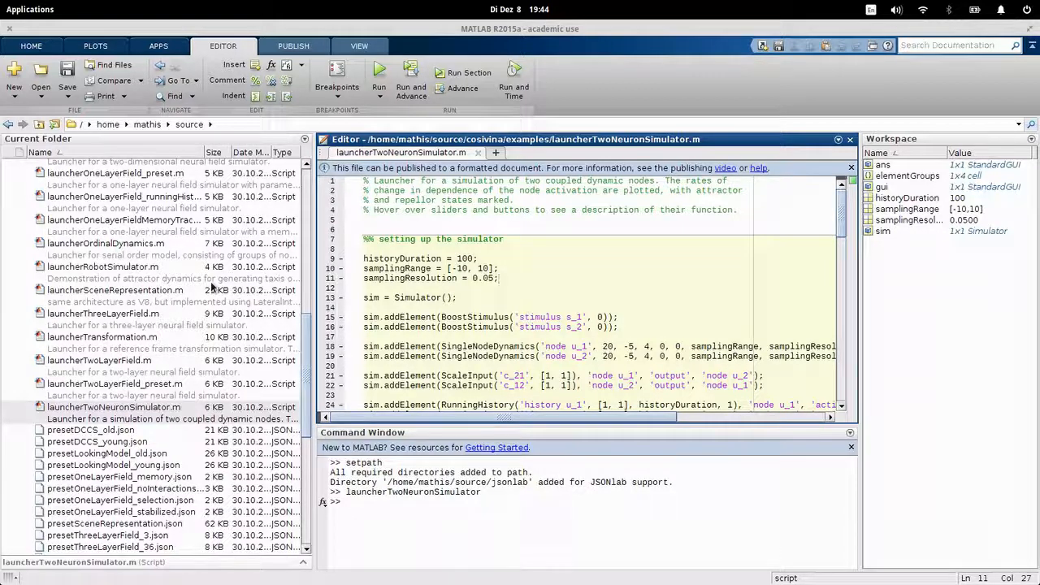
Step: Collapse the cosivina examples folder and close launcherTwoNeuronSimulator.m in the editor
left_click_drag(306, 349, 306, 167)
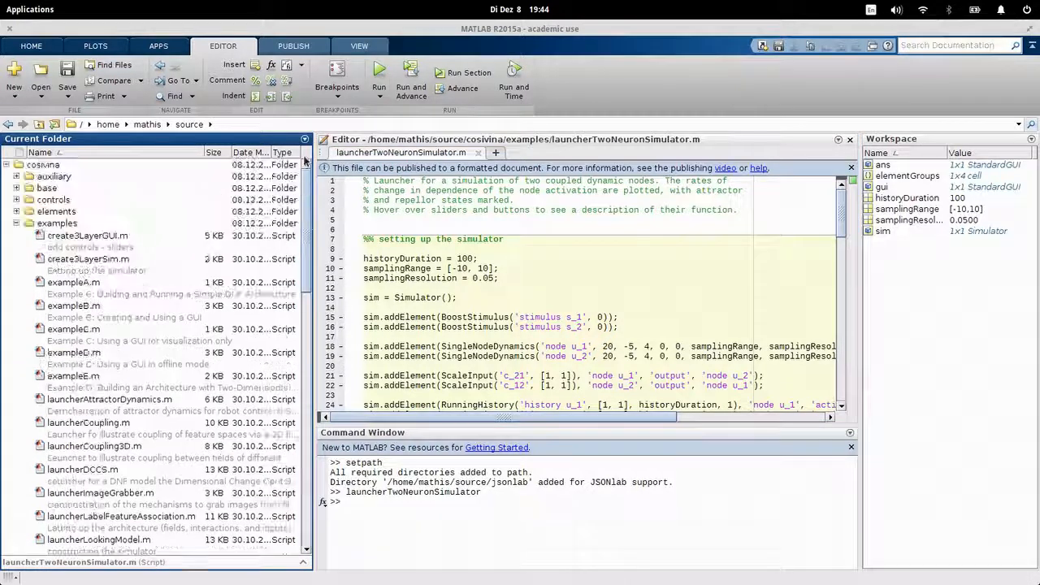
left_click(17, 224)
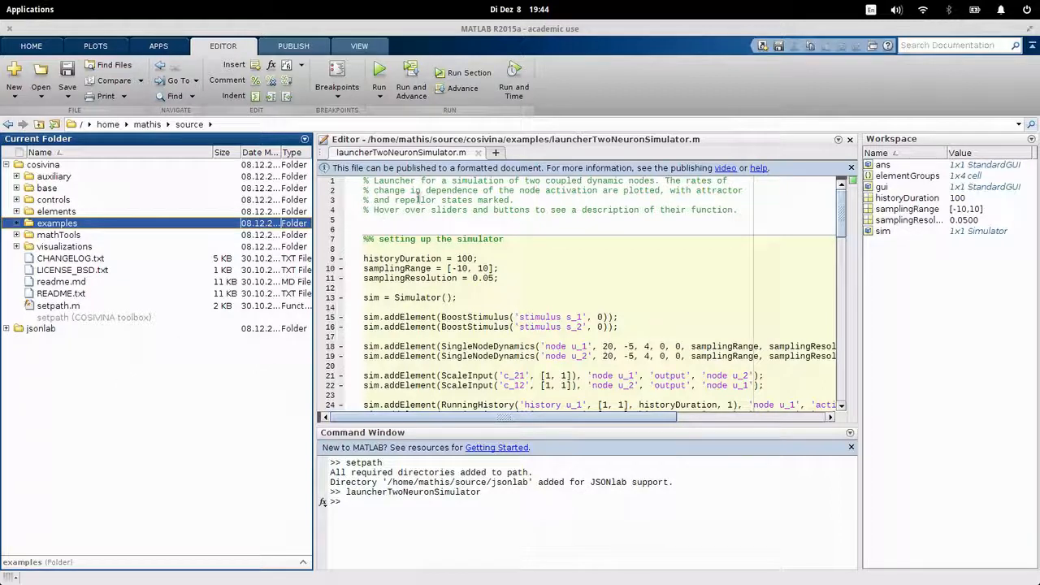
left_click(478, 152)
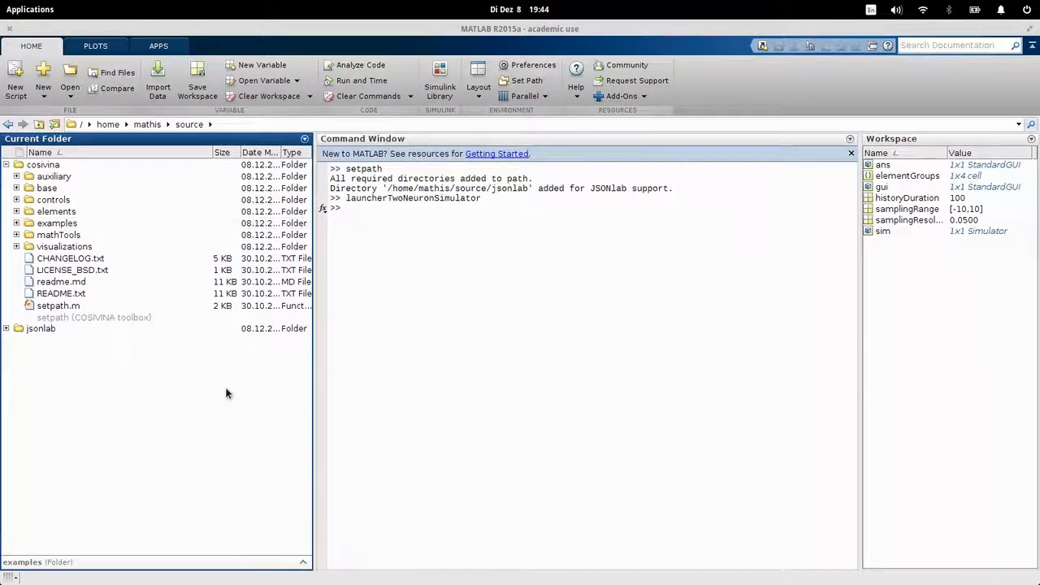
left_click(235, 386)
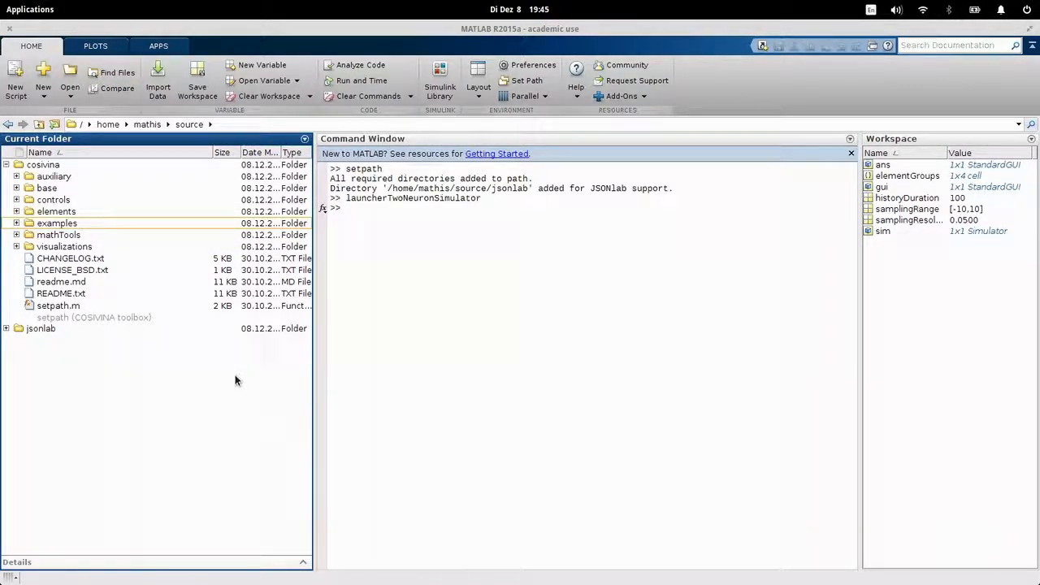
key("super")
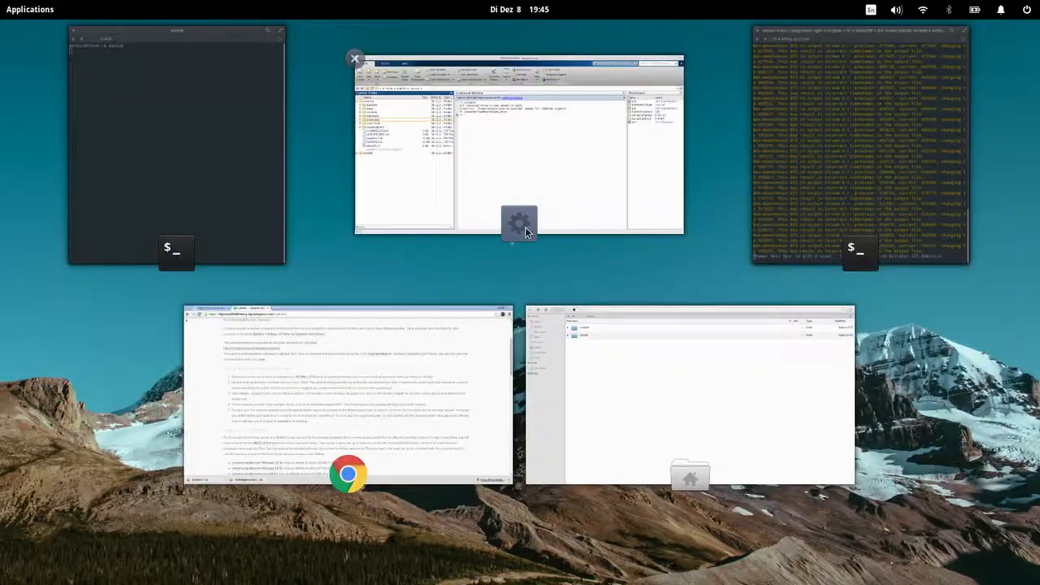
left_click(793, 192)
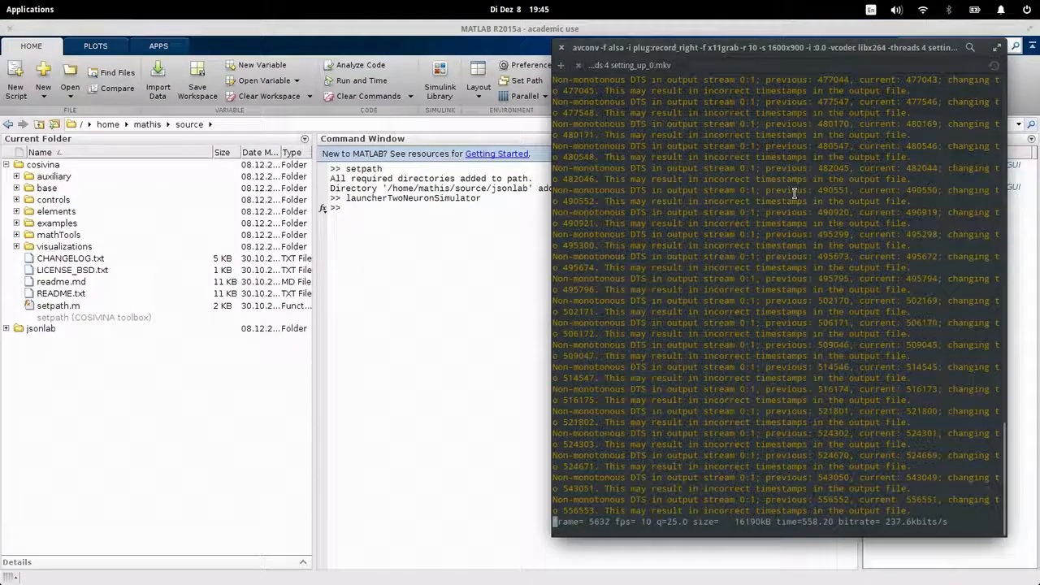